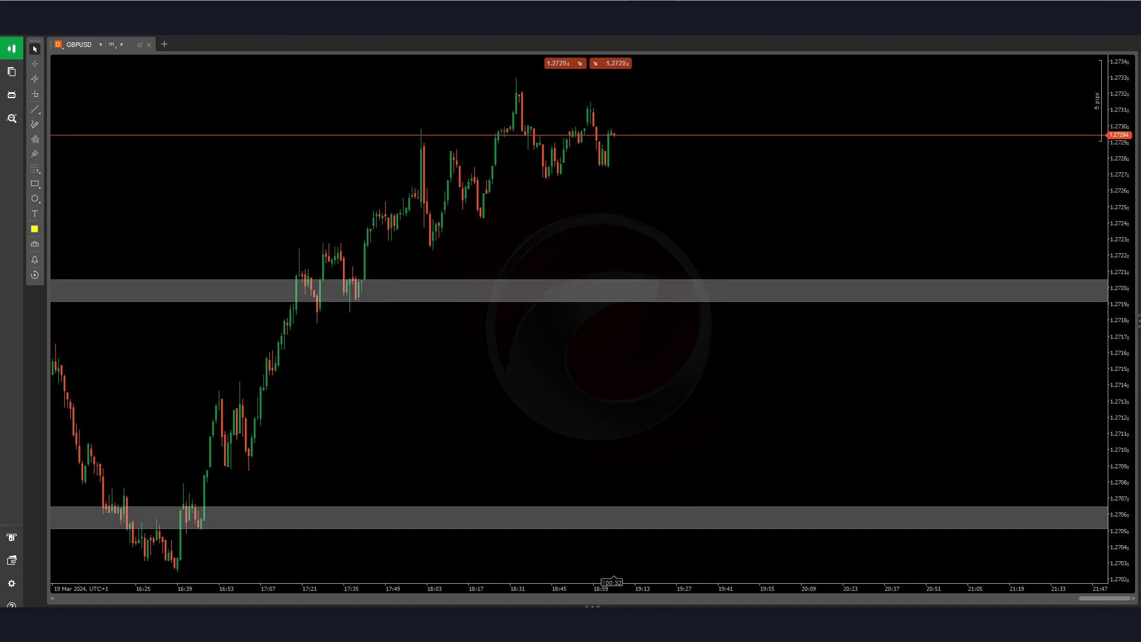
- Check the system date and time, and switch to the trading window showing the GBPJPY chart
left_click(1099, 624)
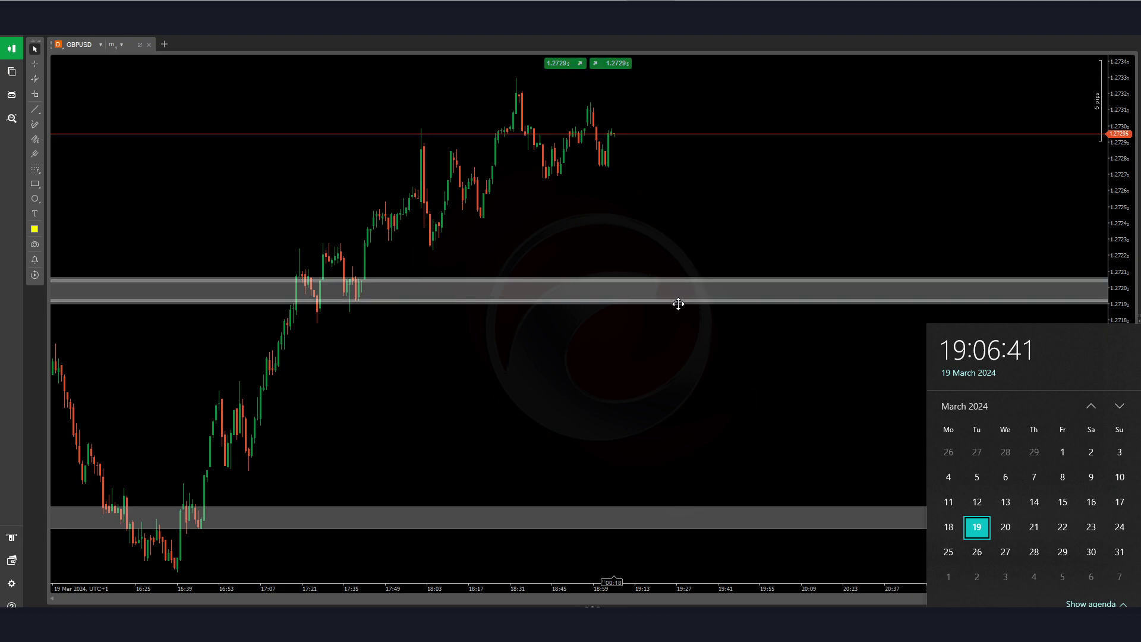
left_click(646, 236)
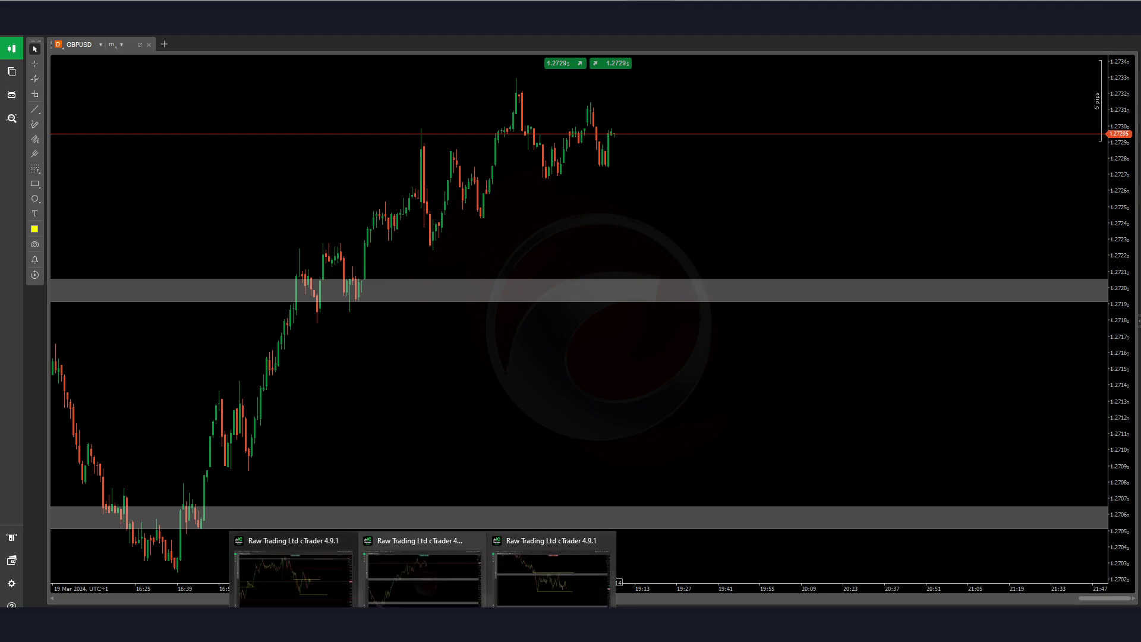
left_click(246, 594)
- Examine the 19 March GBPJPY price action from about 08:30 to 15:00, covering the sideways range and the breakout above it
scroll(304, 273, "down", 5)
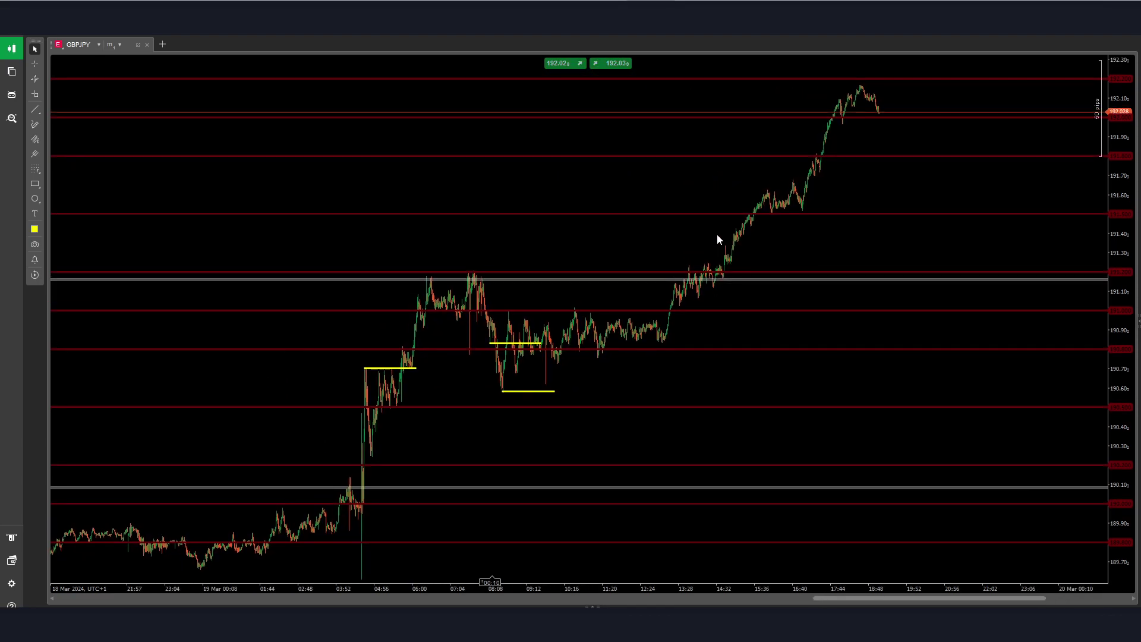
left_click_drag(1129, 273, 1046, 137)
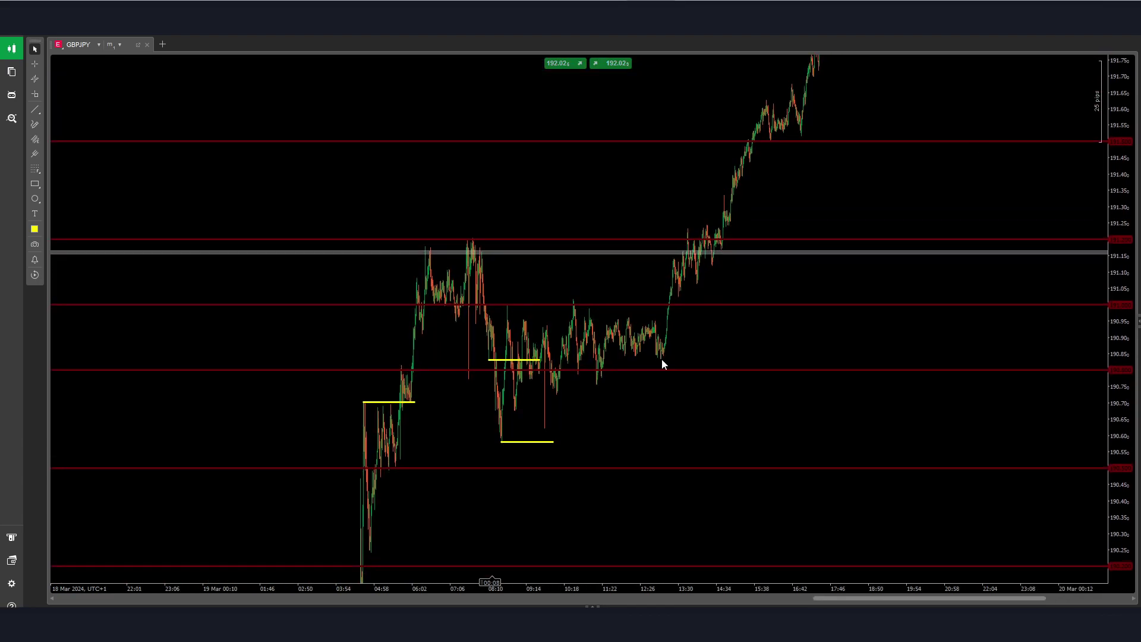
scroll(661, 360, "up", 3)
left_click_drag(620, 479, 885, 309)
left_click_drag(723, 370, 480, 450)
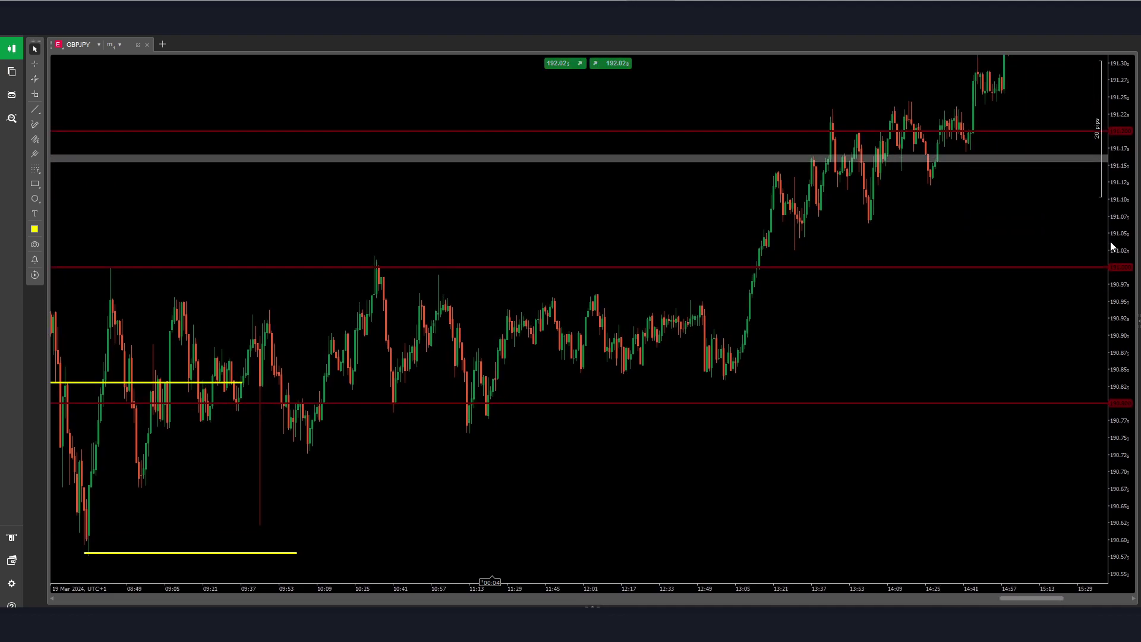
left_click_drag(701, 326, 728, 270)
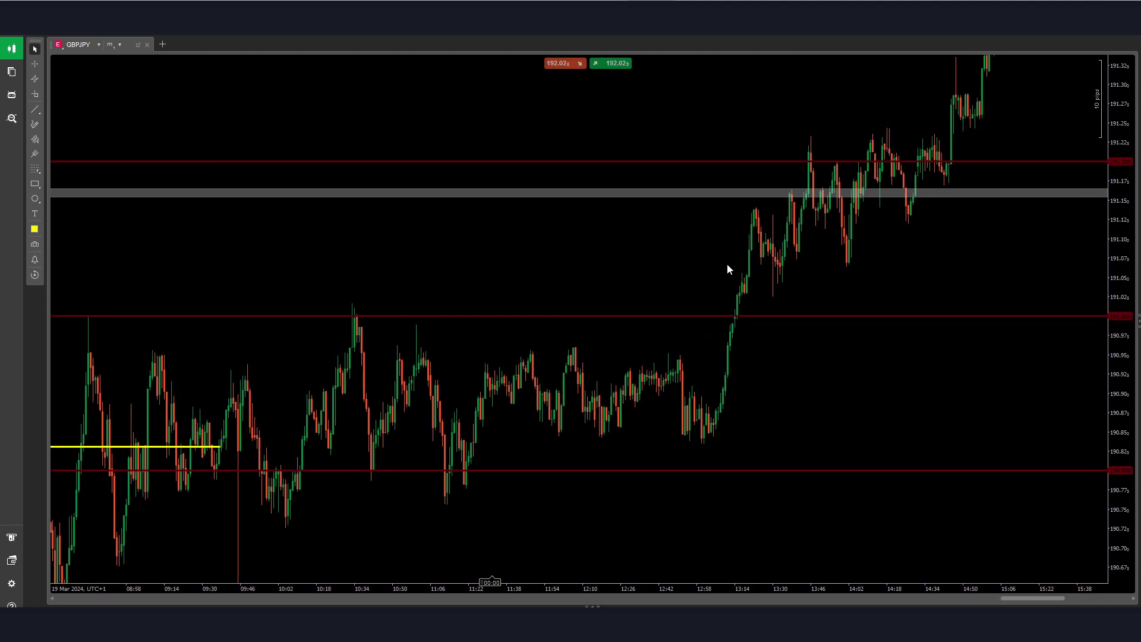
left_click_drag(839, 271, 728, 299)
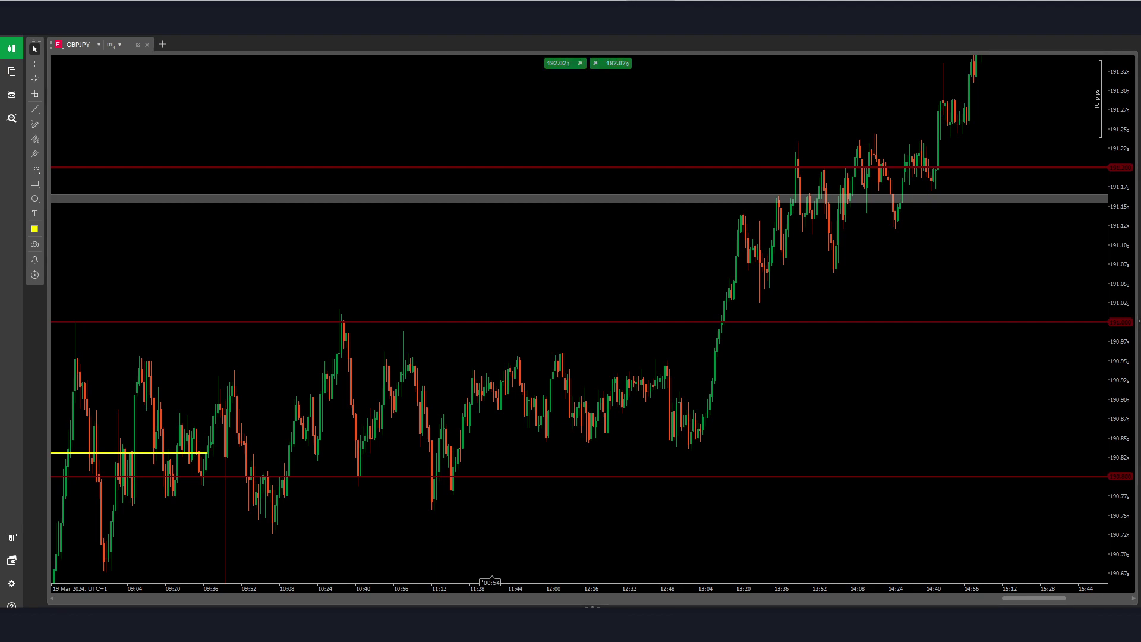
mouse_move(89, 314)
left_mouse_down()
mouse_move(716, 533)
mouse_move(733, 510)
left_mouse_up()
key("Delete")
left_click_drag(462, 427, 537, 398)
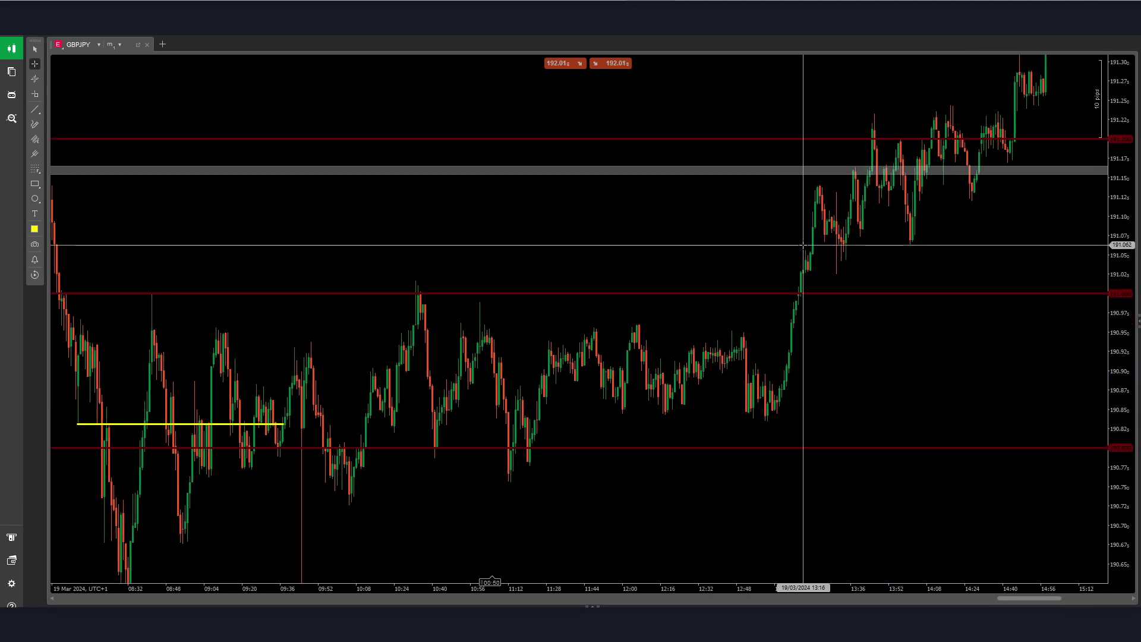
- Move the yellow line at 190.83 up to just above the 191.00 level and extend it to about 13:05
scroll(559, 237, "down", 5)
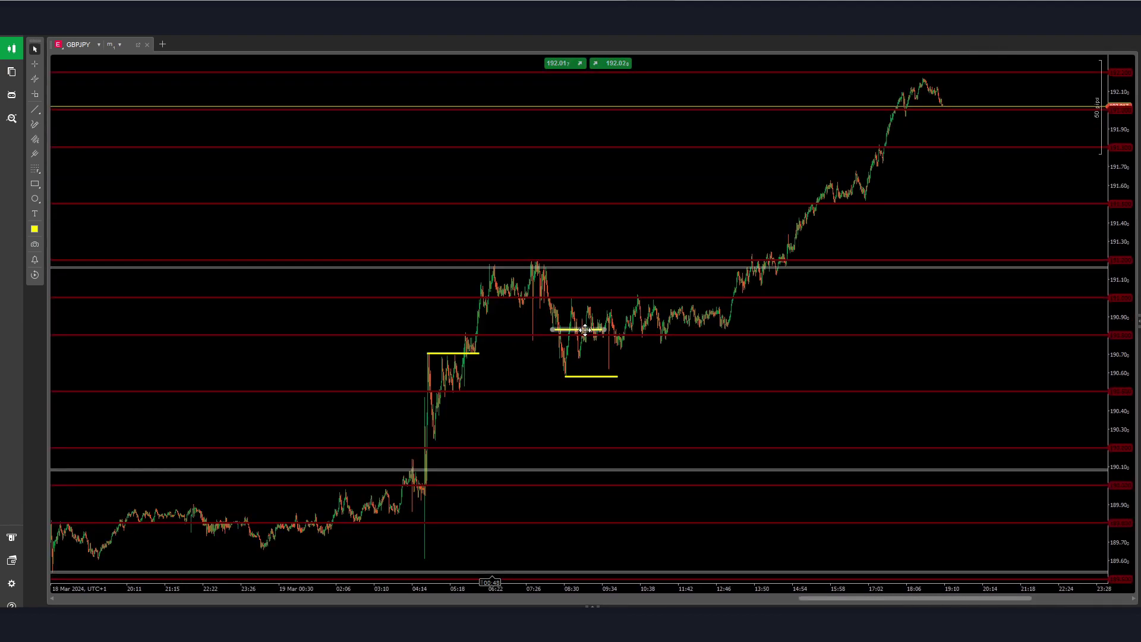
scroll(582, 350, "up", 4)
scroll(655, 316, "down", 2)
left_click_drag(734, 314, 548, 443)
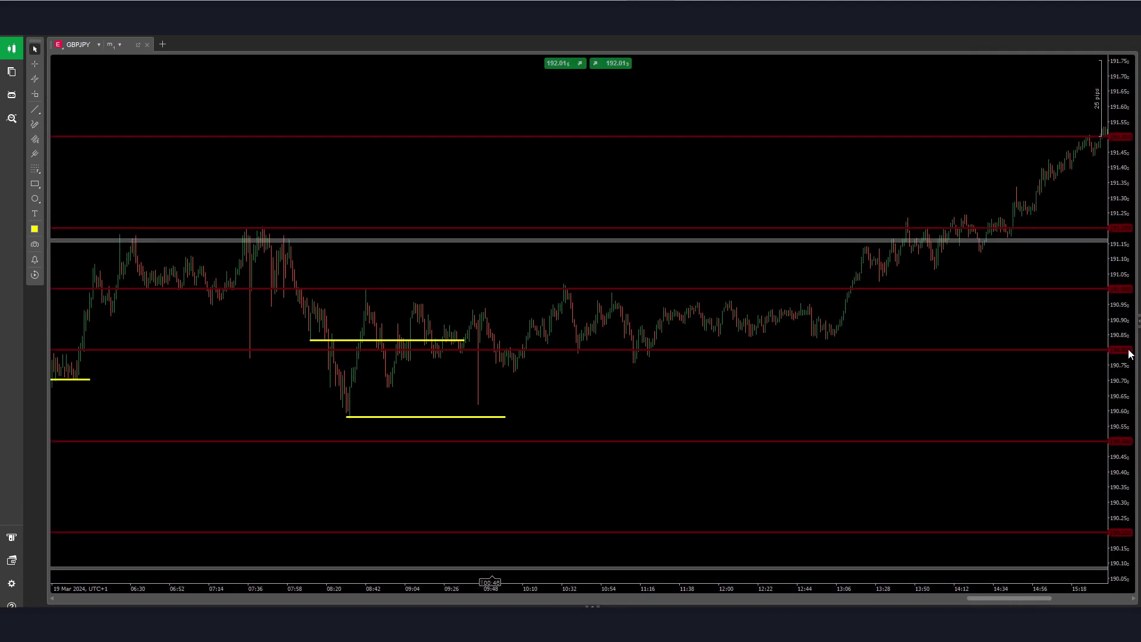
left_click_drag(1130, 377, 1130, 217)
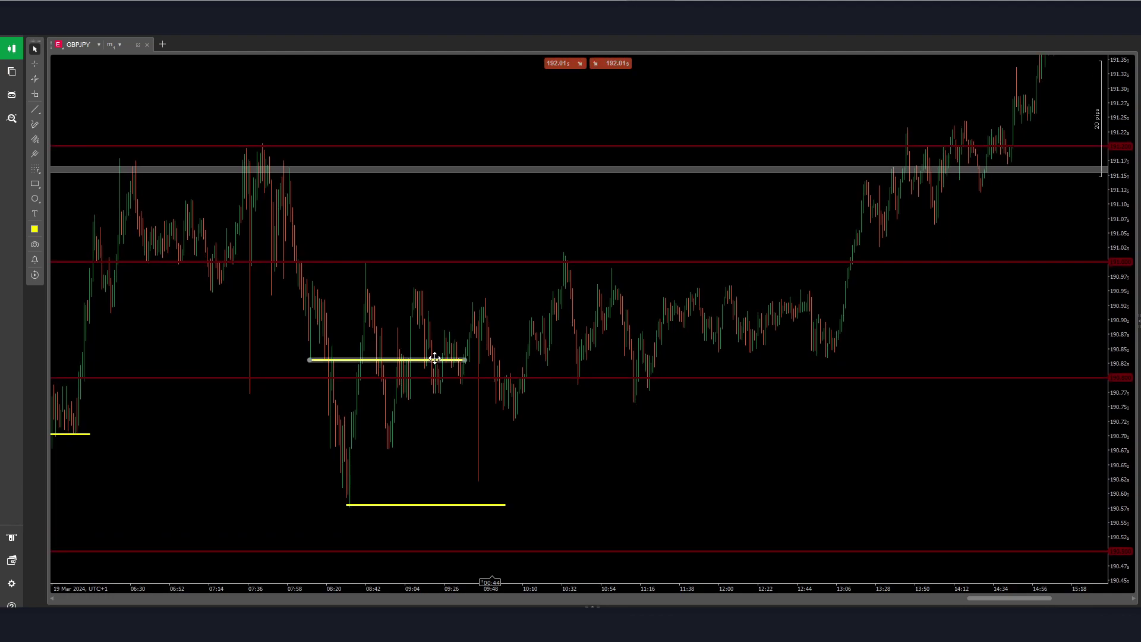
left_click_drag(434, 358, 840, 256)
left_click_drag(702, 440, 611, 480)
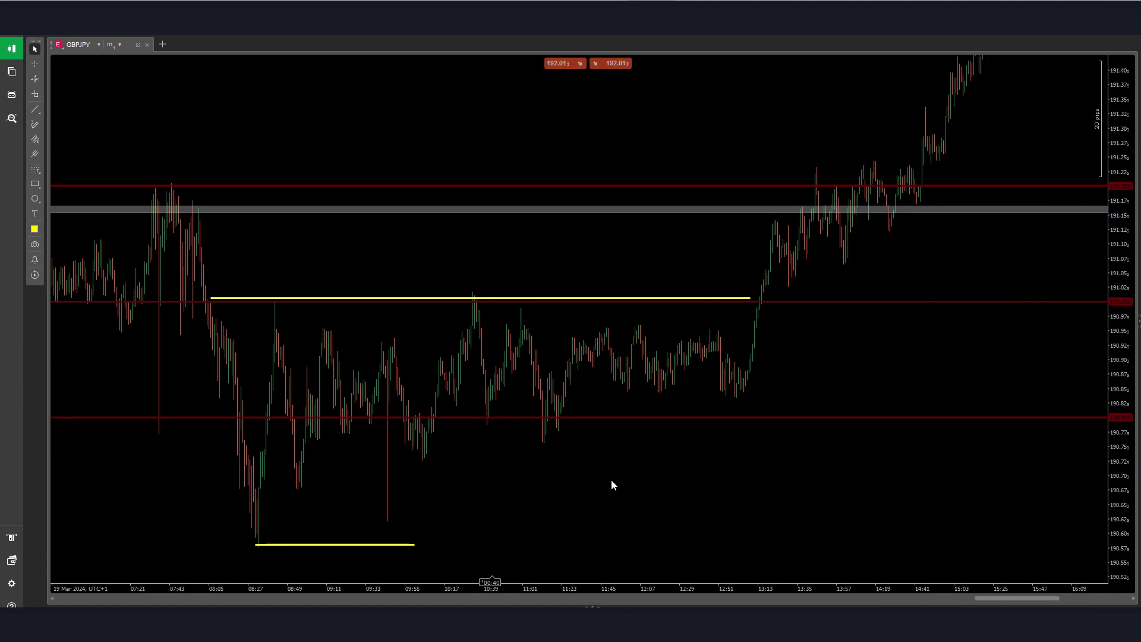
- Move the lower yellow line up to the 190.80 level under the range lows, starting at about 10:33
left_click_drag(385, 543, 610, 415)
left_click_drag(603, 335, 572, 346)
middle_click(598, 370)
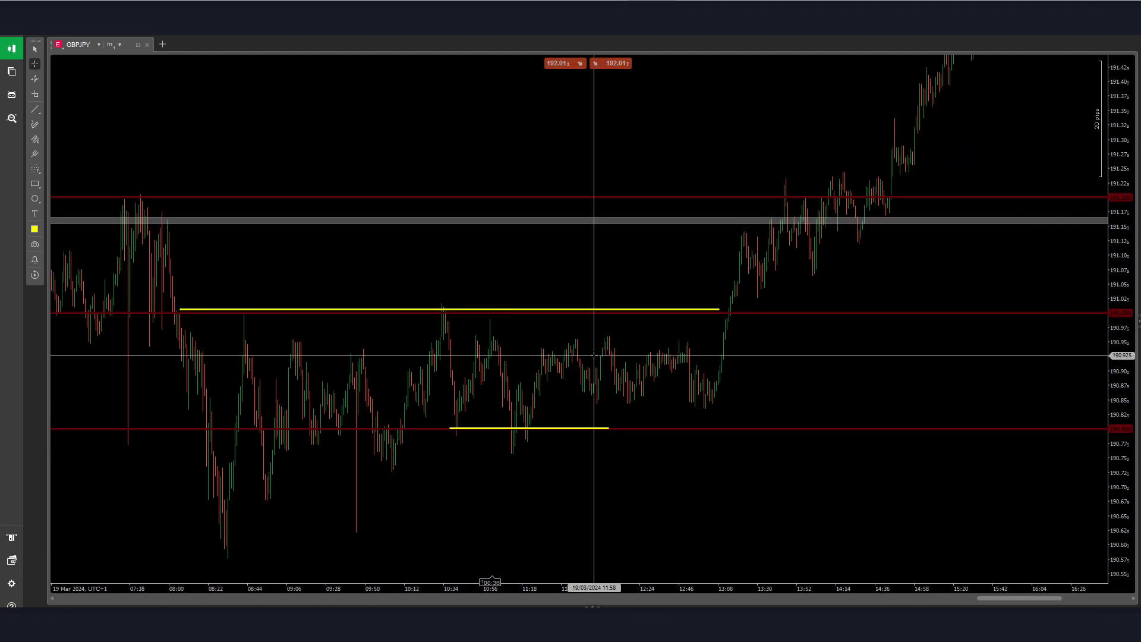
left_click_drag(604, 399, 565, 343)
- Reposition the upper yellow line at about 191.02, starting just above the 10:30 swing high
left_click_drag(649, 315, 700, 308)
left_click_drag(1127, 478, 968, 155)
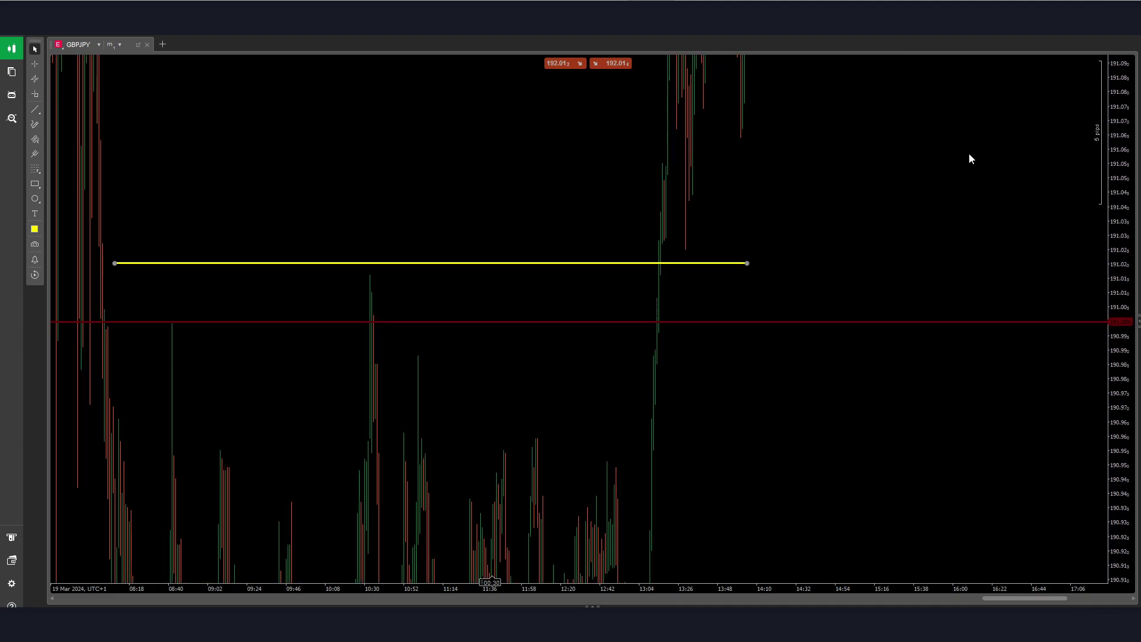
left_click_drag(469, 264, 698, 277)
left_click_drag(1114, 474, 1104, 315)
left_click_drag(524, 260, 533, 261)
double_click(1111, 229)
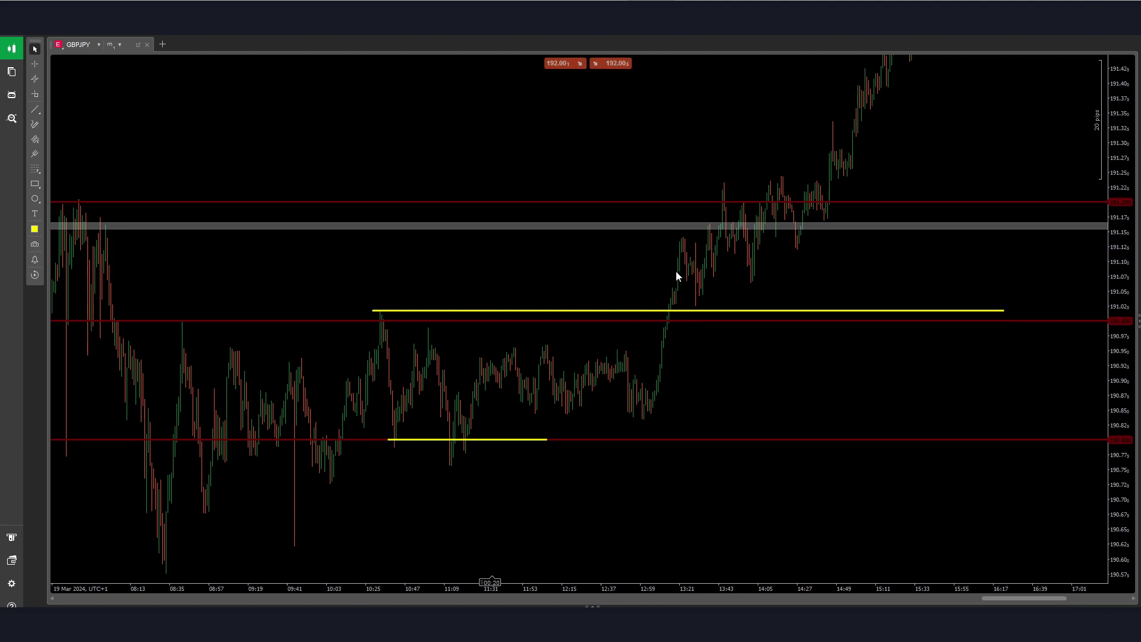
- Draw a rising trendline under the higher lows after the breakout, from about 191.02 at 13:23 to about 191.24 at 15:35
left_click_drag(663, 287, 626, 337)
middle_click(631, 290)
middle_click(666, 288)
scroll(625, 337, "up", 2)
left_click_drag(756, 361, 742, 351)
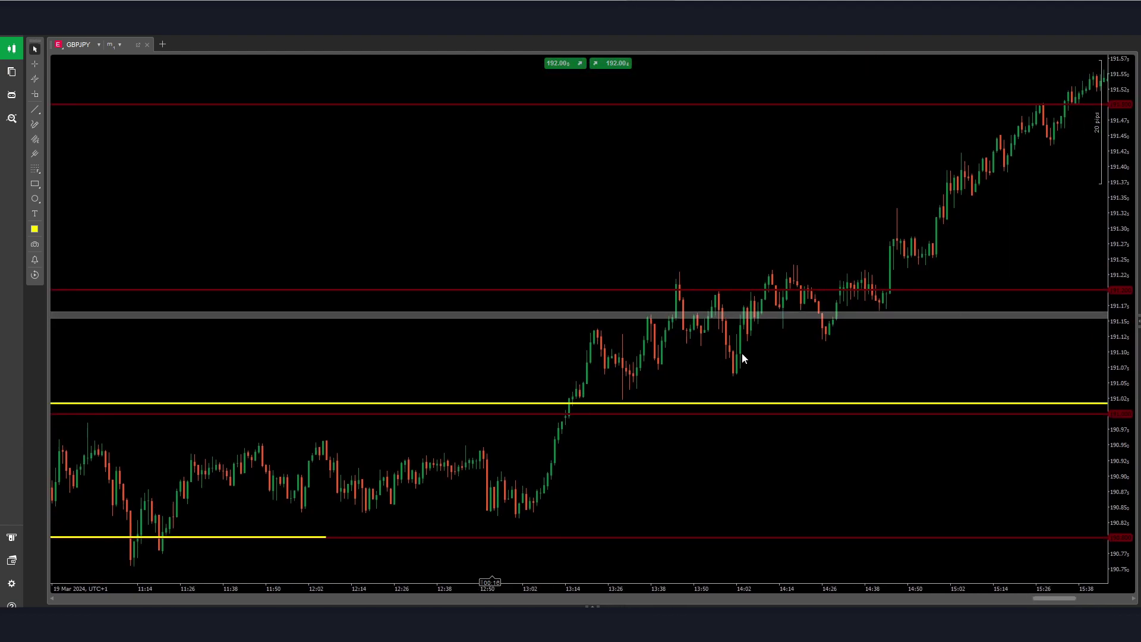
left_click_drag(1113, 326, 1113, 244)
mouse_move(635, 408)
left_mouse_down()
mouse_move(564, 393)
mouse_move(917, 293)
mouse_move(1014, 242)
mouse_move(1008, 226)
left_mouse_up()
left_click(35, 110)
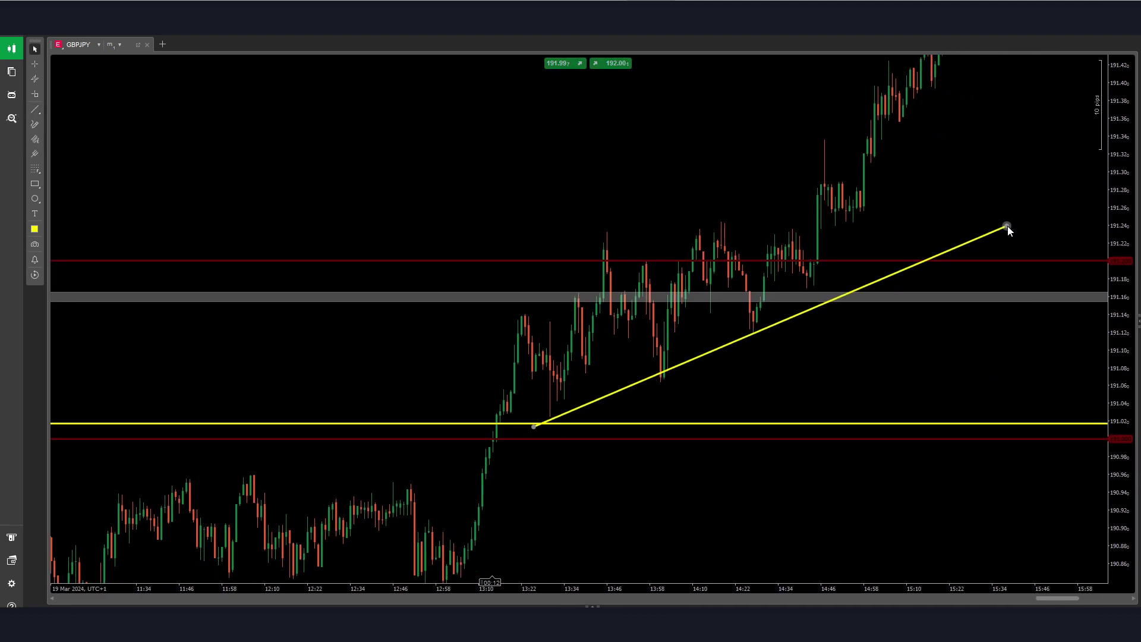
- Draw a horizontal resistance line across the highs at about 191.24, from about 13:42 to 15:29
left_click(34, 110)
left_click_drag(598, 227, 982, 227)
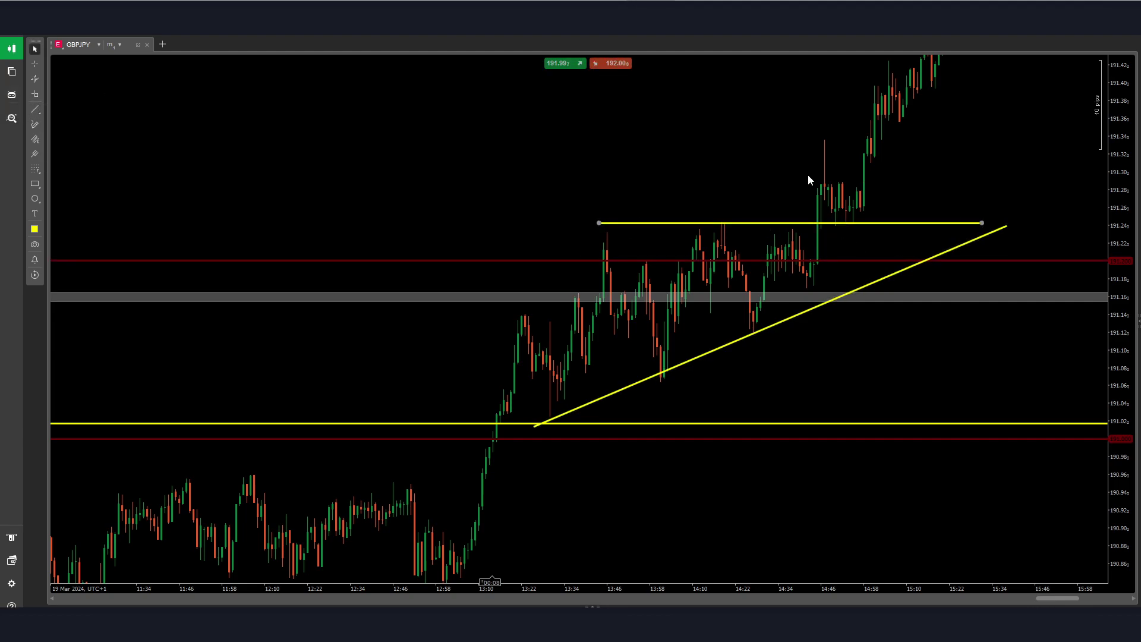
left_click_drag(808, 173, 712, 229)
left_click_drag(572, 245, 543, 252)
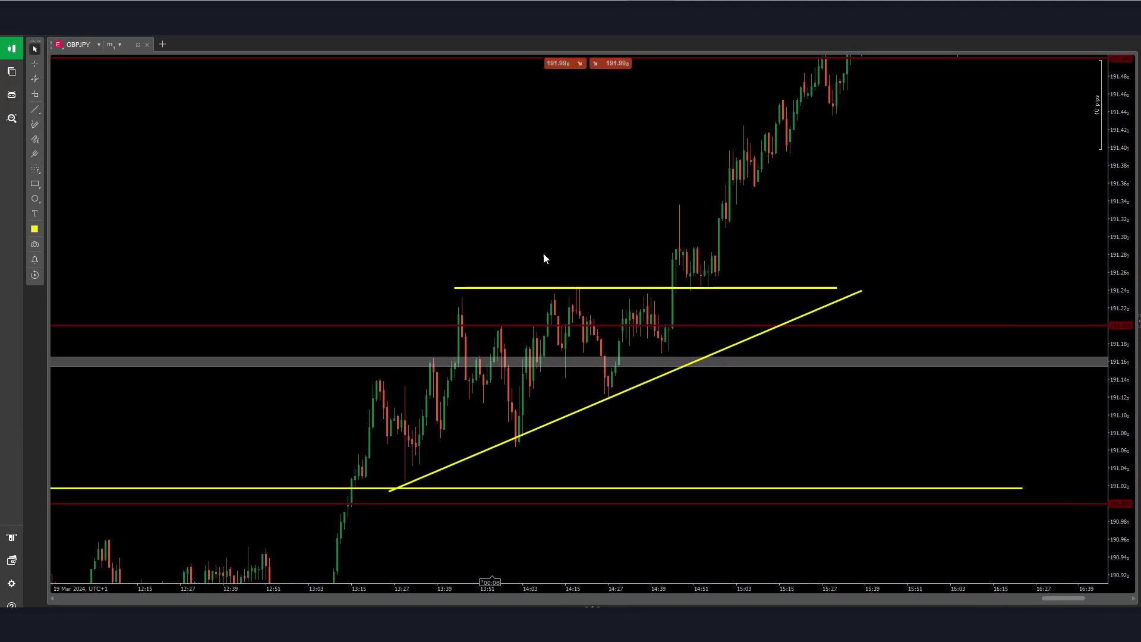
- Draw an ellipse around the retest of the resistance line at about 14:48 and colour it green
left_click(36, 198)
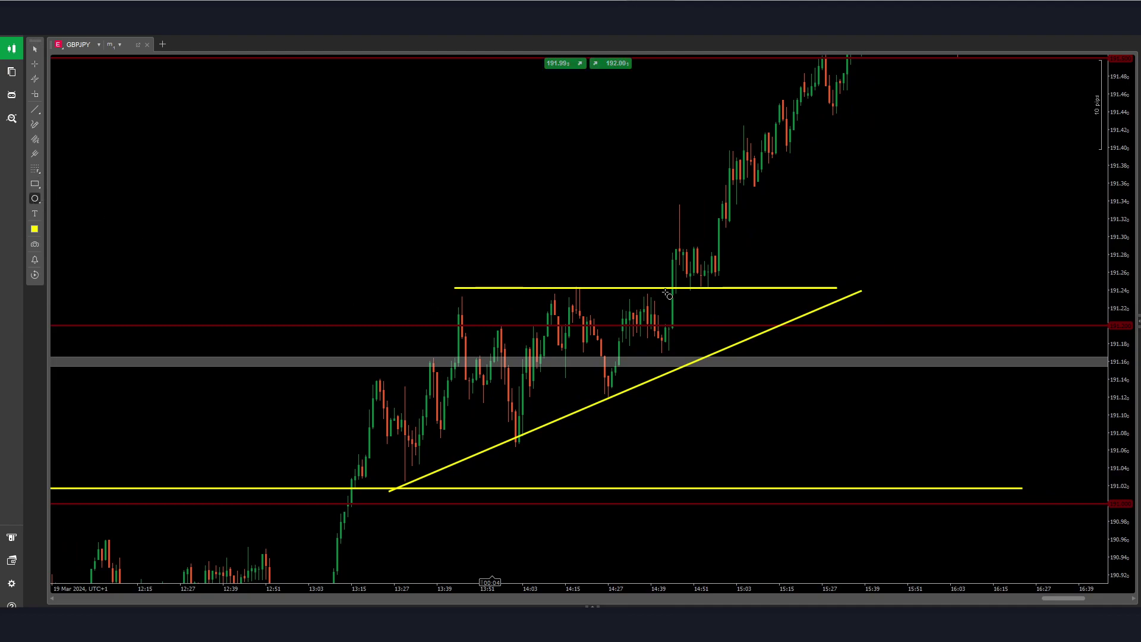
left_click(36, 185)
left_click(62, 199)
left_click_drag(672, 267, 707, 299)
left_click(719, 308)
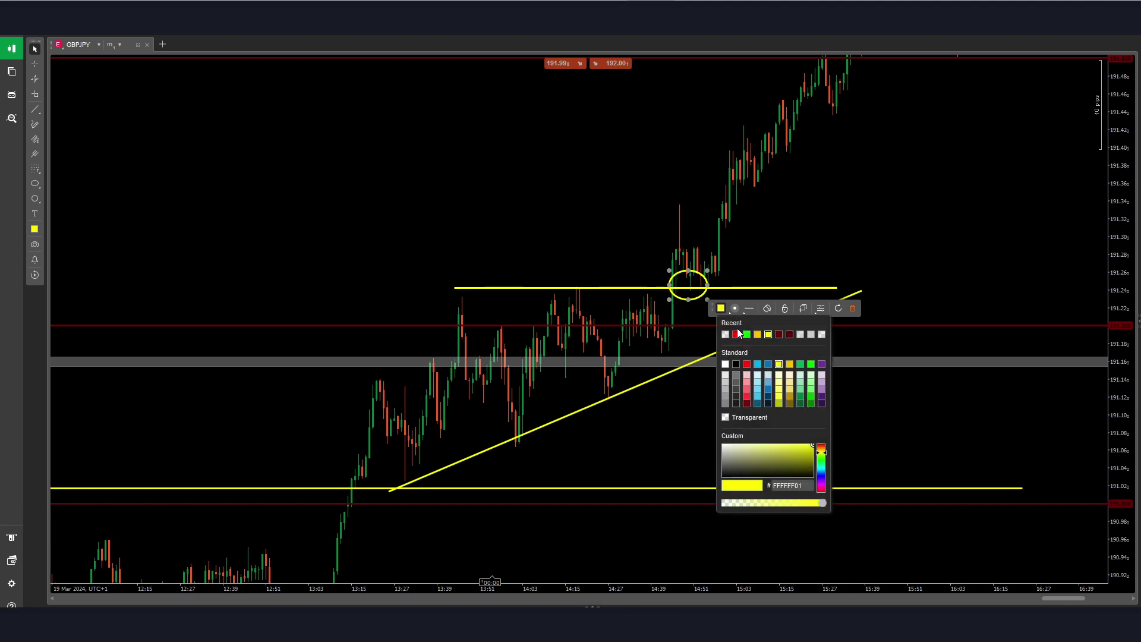
left_click(746, 334)
- Nudge the horizontal resistance line slightly down so it sits at 191.24
left_click_drag(386, 357, 576, 334)
left_click(706, 266)
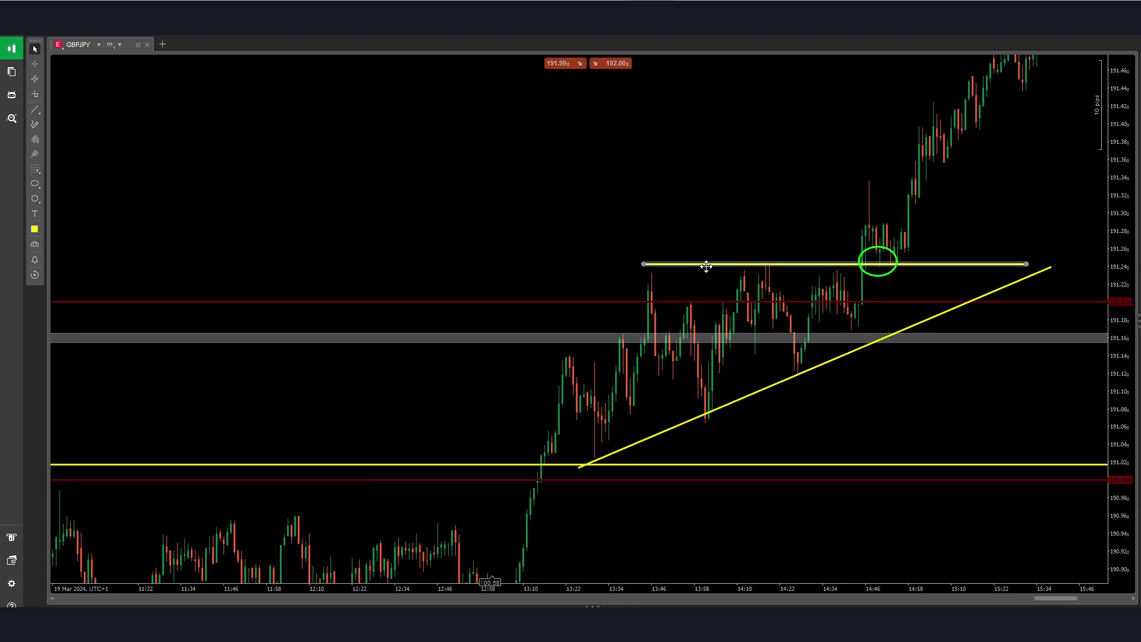
left_click_drag(706, 266, 716, 269)
left_click_drag(835, 226, 827, 226)
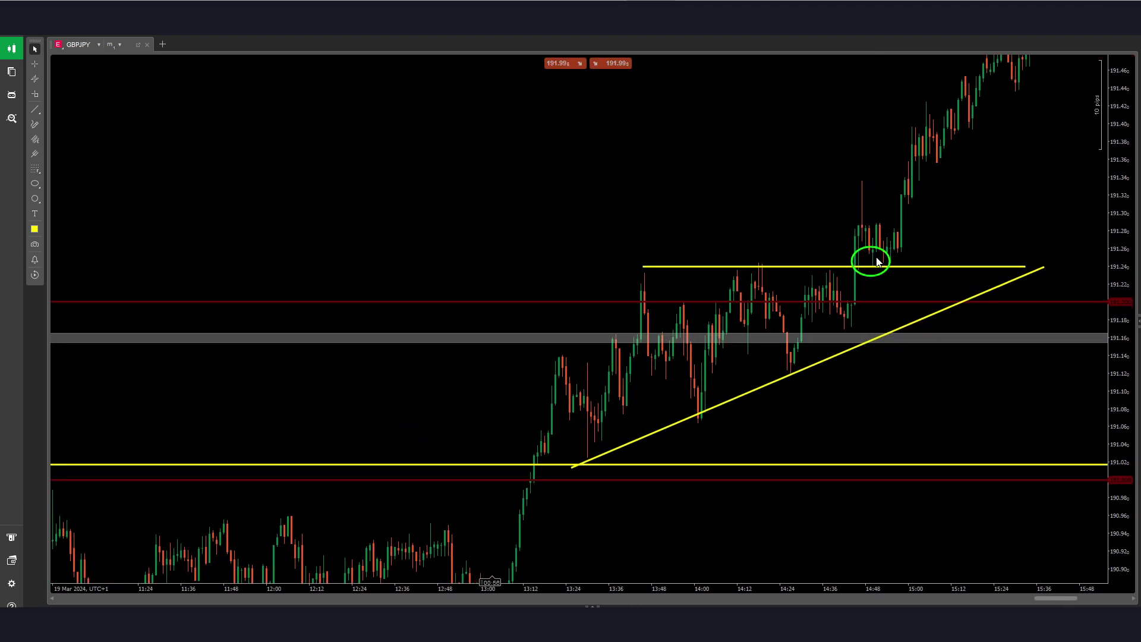
- Examine the ascending triangle with its circled retest, and compare it with the earlier morning highs near the 191.20 level
left_click_drag(969, 223, 773, 315)
left_click_drag(562, 448, 651, 358)
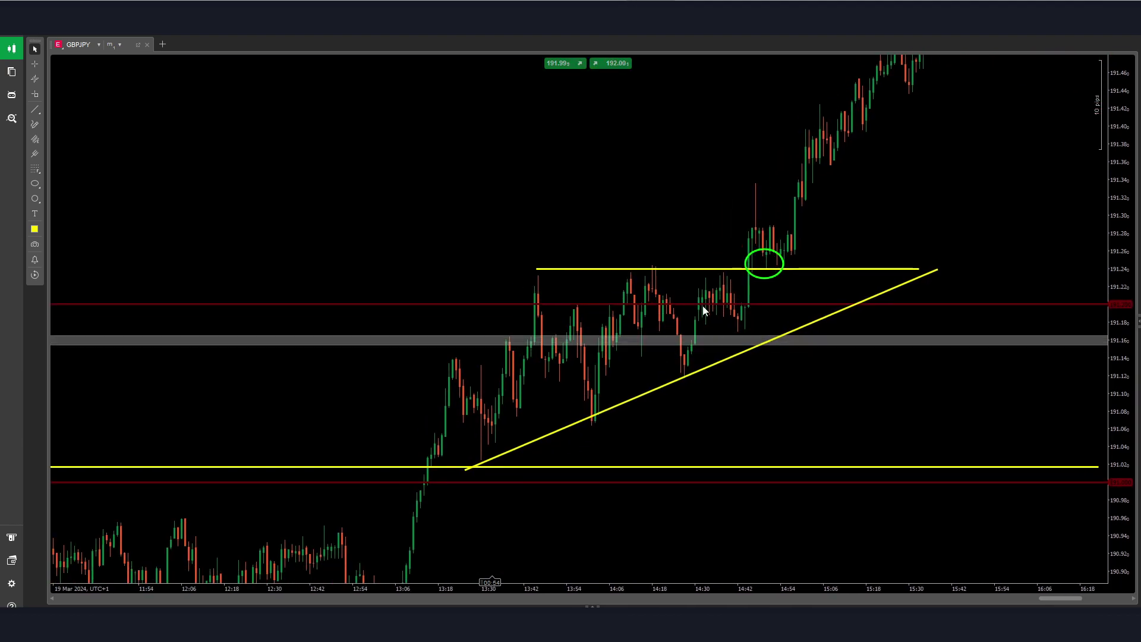
middle_click(619, 221)
left_click_drag(727, 260, 754, 178)
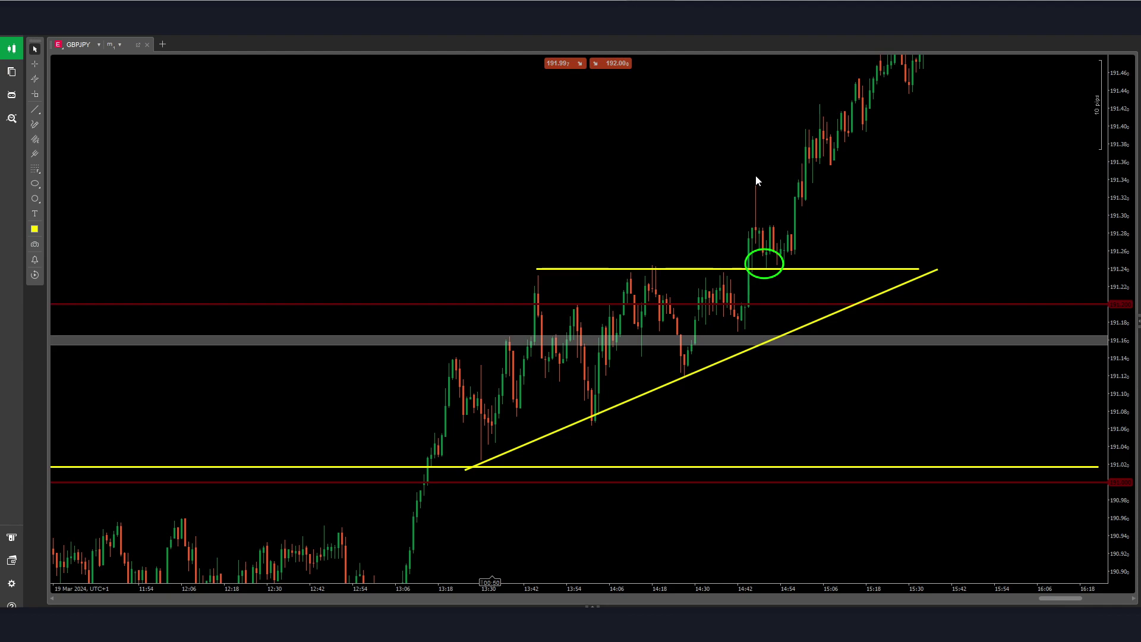
left_click_drag(675, 432, 680, 410)
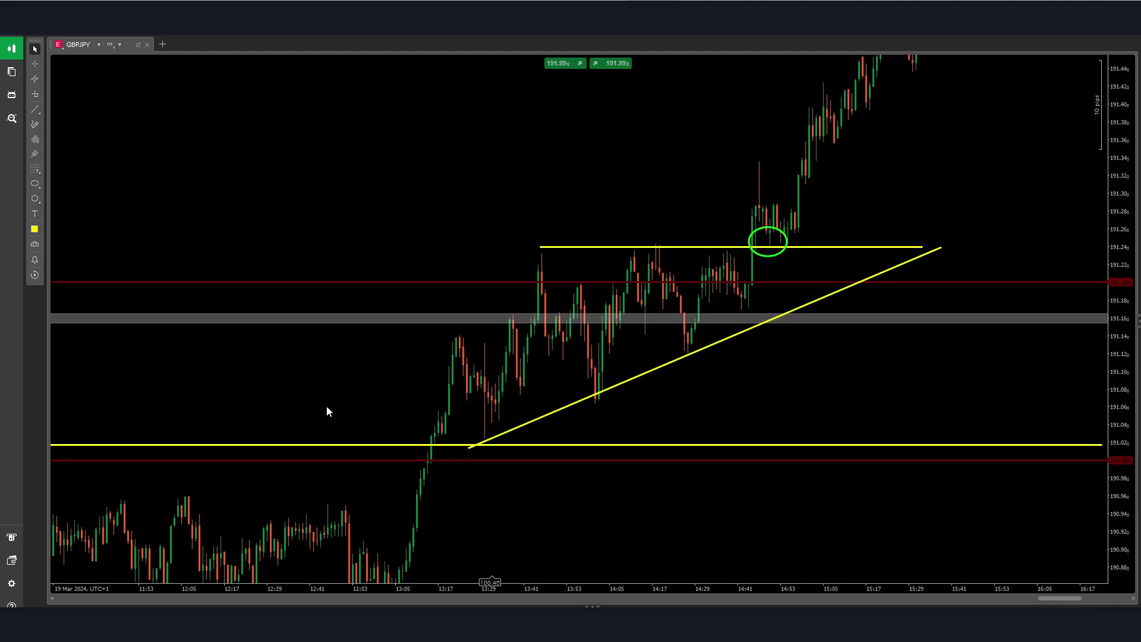
left_click_drag(287, 416, 1060, 399)
left_click_drag(645, 385, 1071, 351)
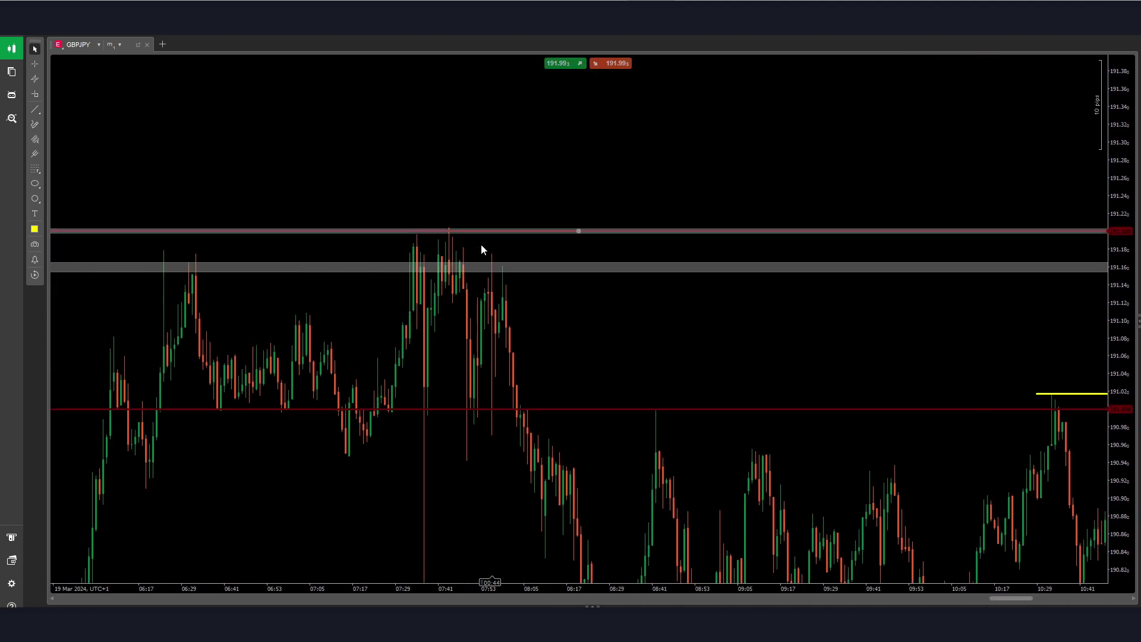
left_click_drag(240, 303, 589, 320)
scroll(378, 277, "down", 15)
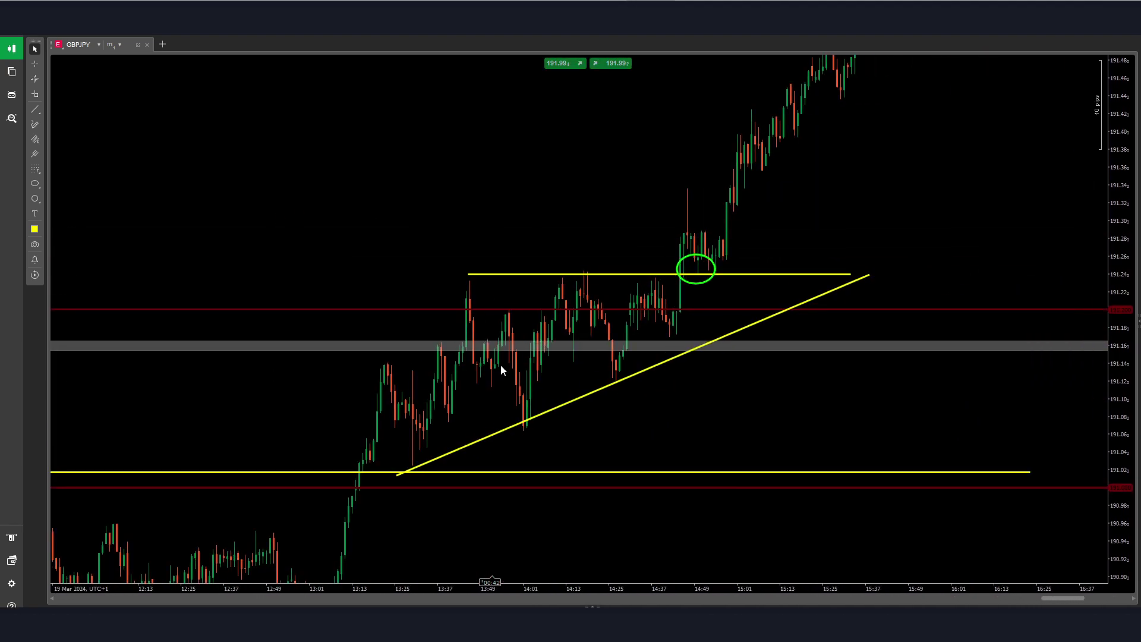
- Follow the rally from the circled retest up to the 18:31 high and measure its extent with the crosshair
left_click_drag(825, 242, 693, 397)
middle_click(586, 403)
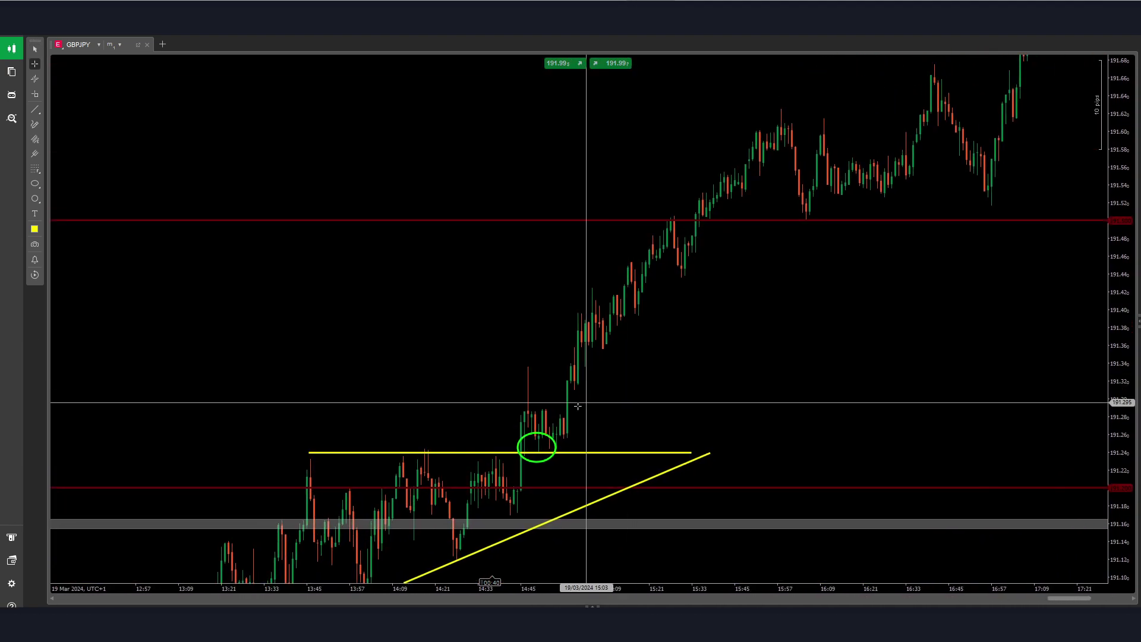
left_click_drag(568, 432, 783, 107)
scroll(637, 295, "down", 15)
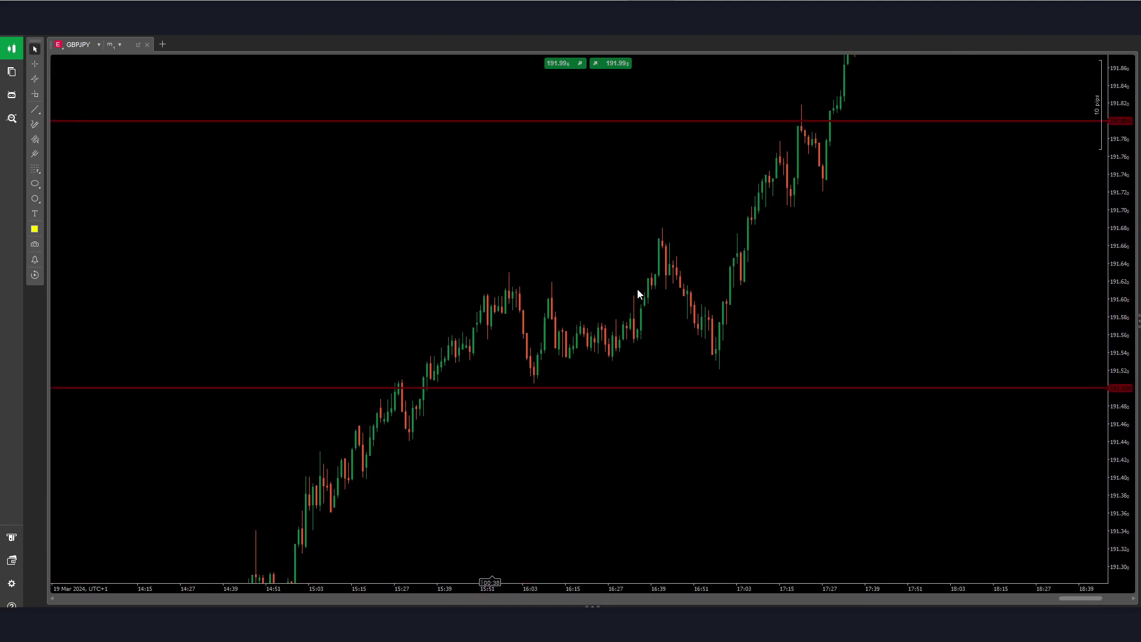
scroll(505, 396, "down", 4)
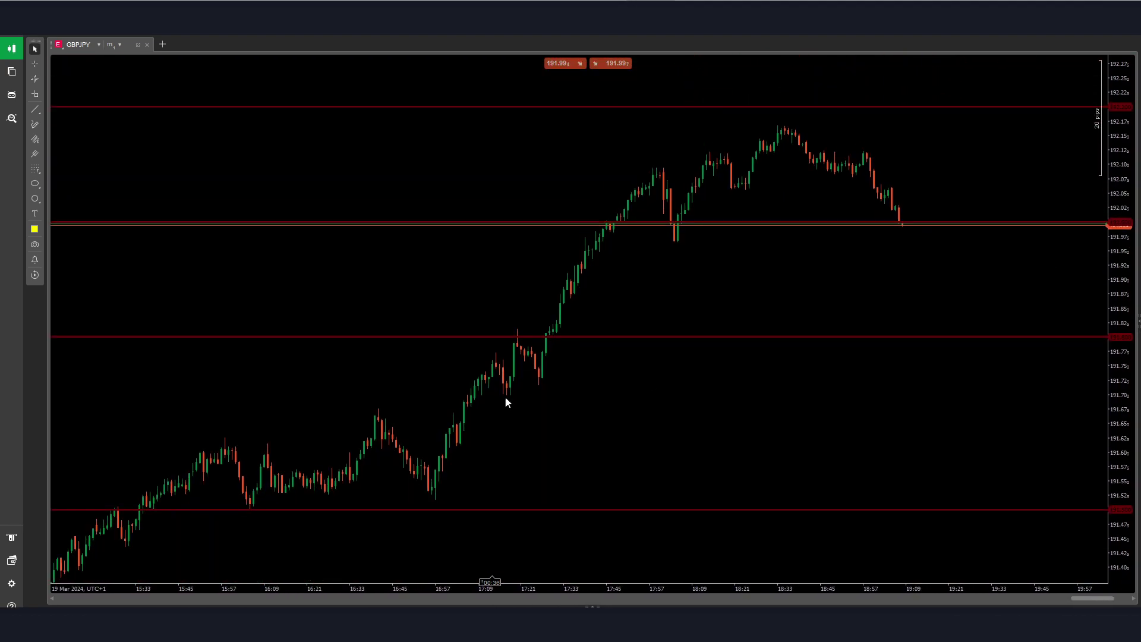
middle_click(451, 331)
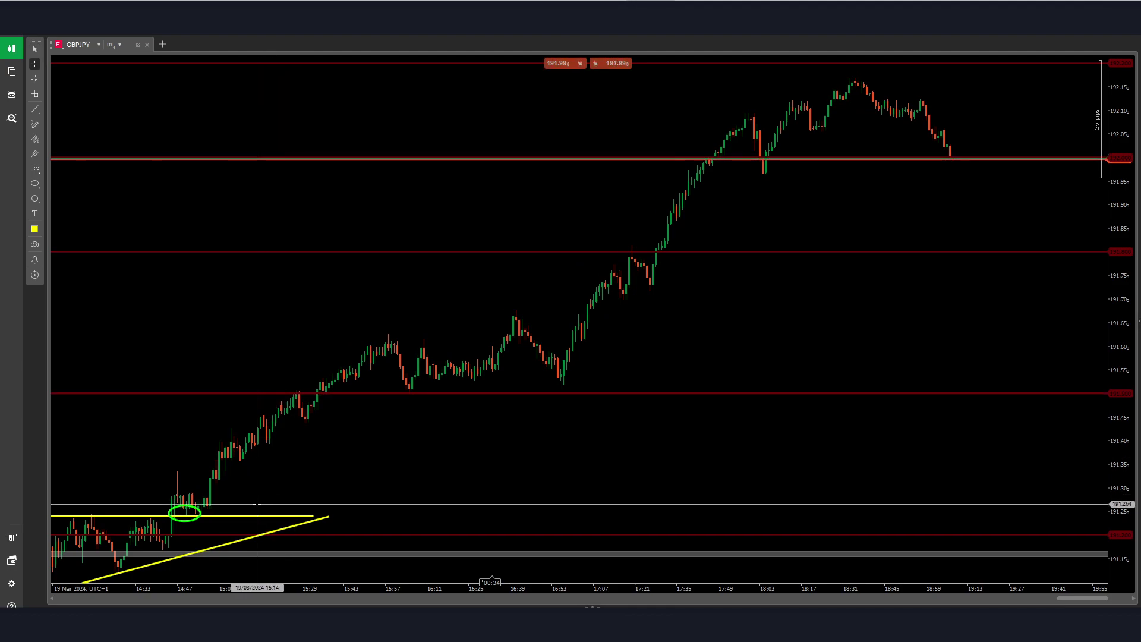
left_click_drag(243, 512, 857, 76)
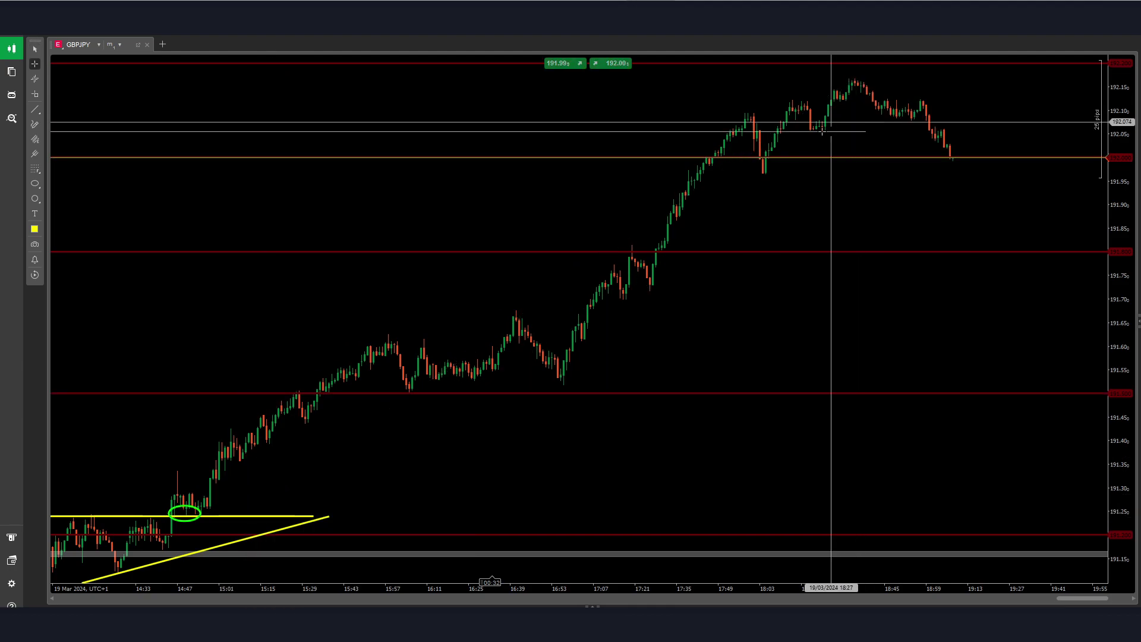
middle_click(729, 207)
left_click_drag(730, 208, 955, 75)
left_click_drag(1133, 302, 1125, 164)
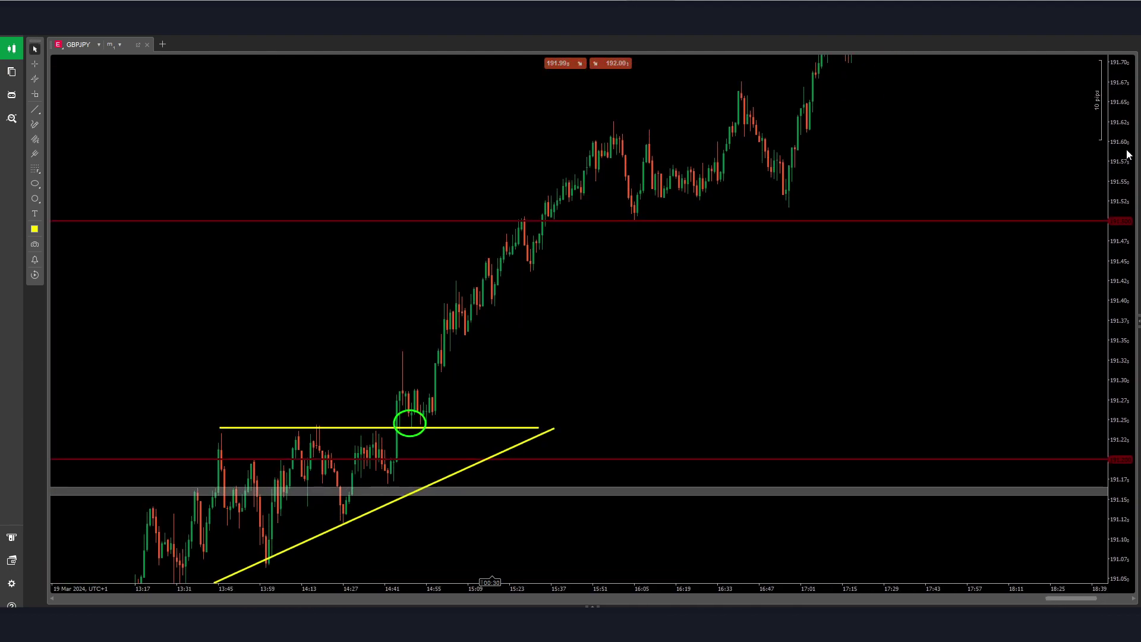
left_click_drag(599, 332, 391, 418)
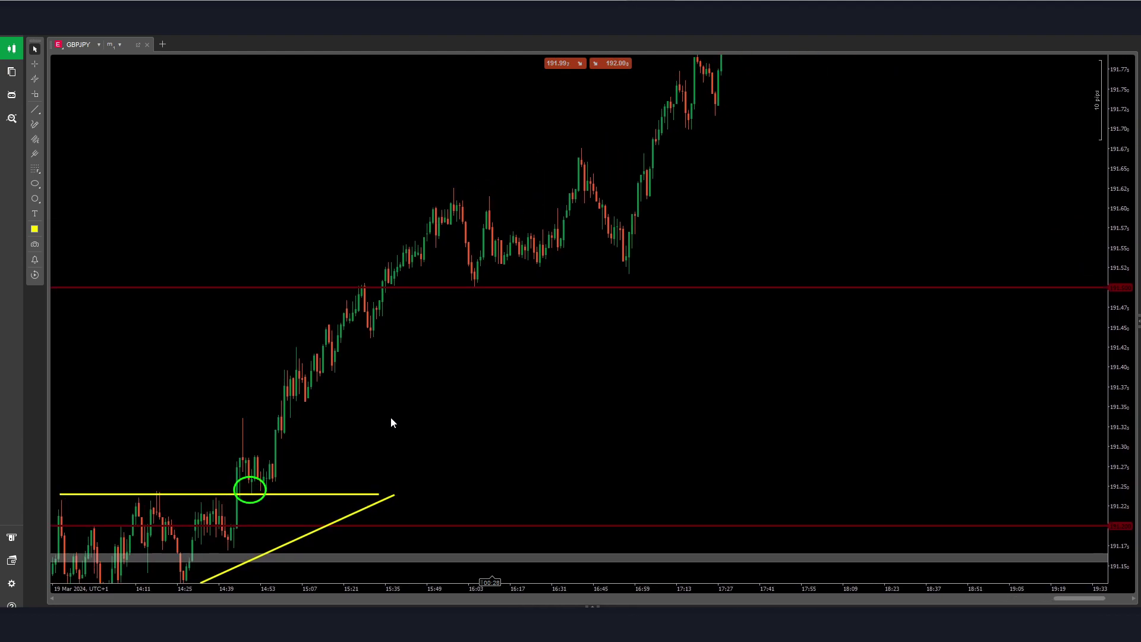
- Draw a horizontal yellow line at about 191.50 from the 15:25 high to about 17:10, and measure the bounce off it
left_click_drag(322, 493, 612, 284)
left_click_drag(516, 327, 645, 325)
left_click_drag(1116, 414, 1136, 293)
left_click_drag(702, 192, 717, 276)
middle_click(634, 291)
left_click_drag(538, 345, 607, 196)
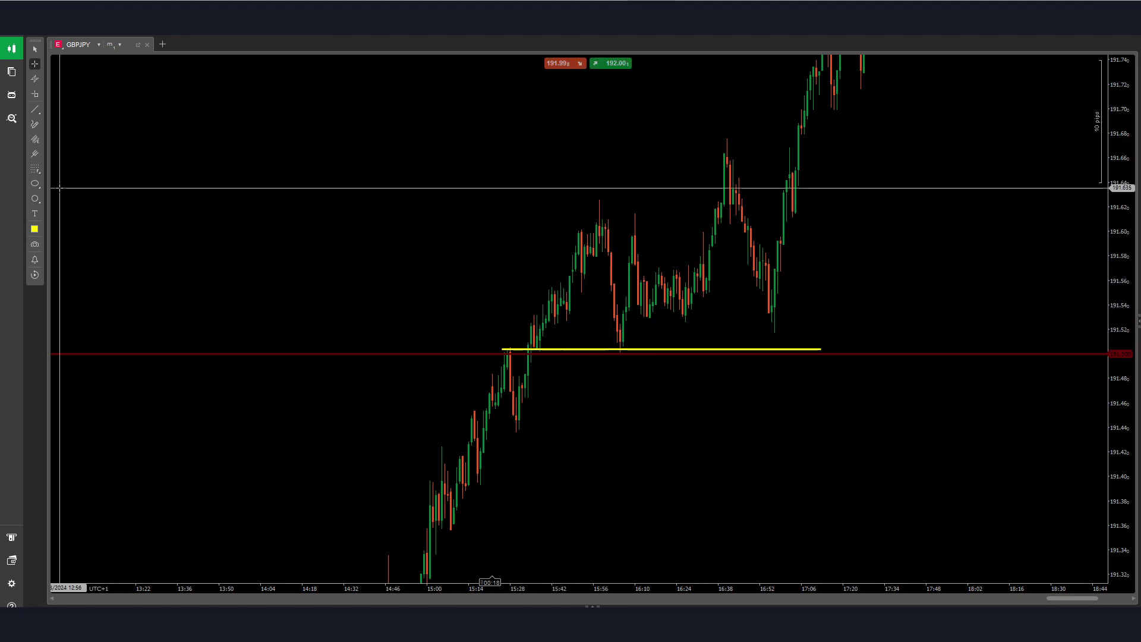
- Draw an ellipse around the retest of the 191.50 line at about 16:02 and colour it green
left_click_drag(594, 330, 644, 360)
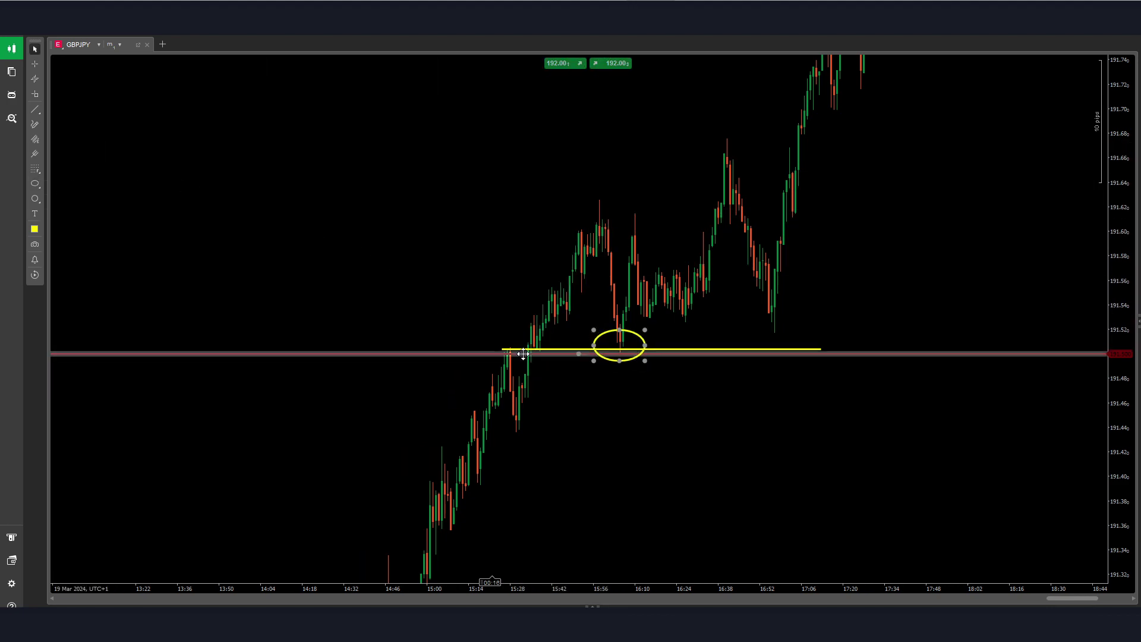
right_click(605, 331)
left_click(619, 340)
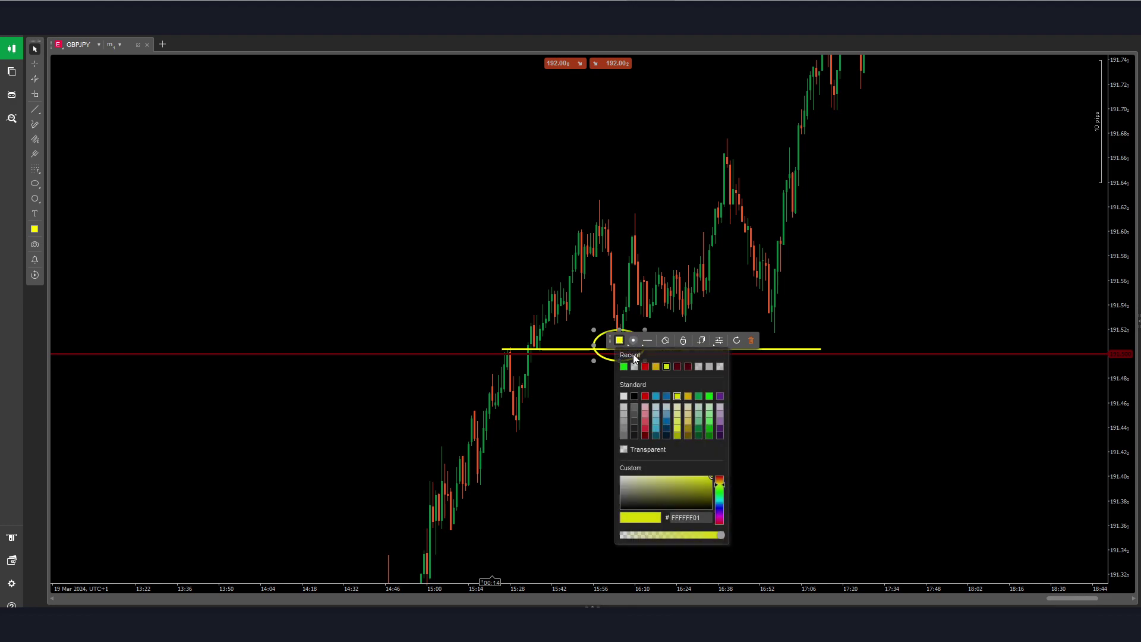
left_click(623, 365)
middle_click(523, 290)
key("Escape")
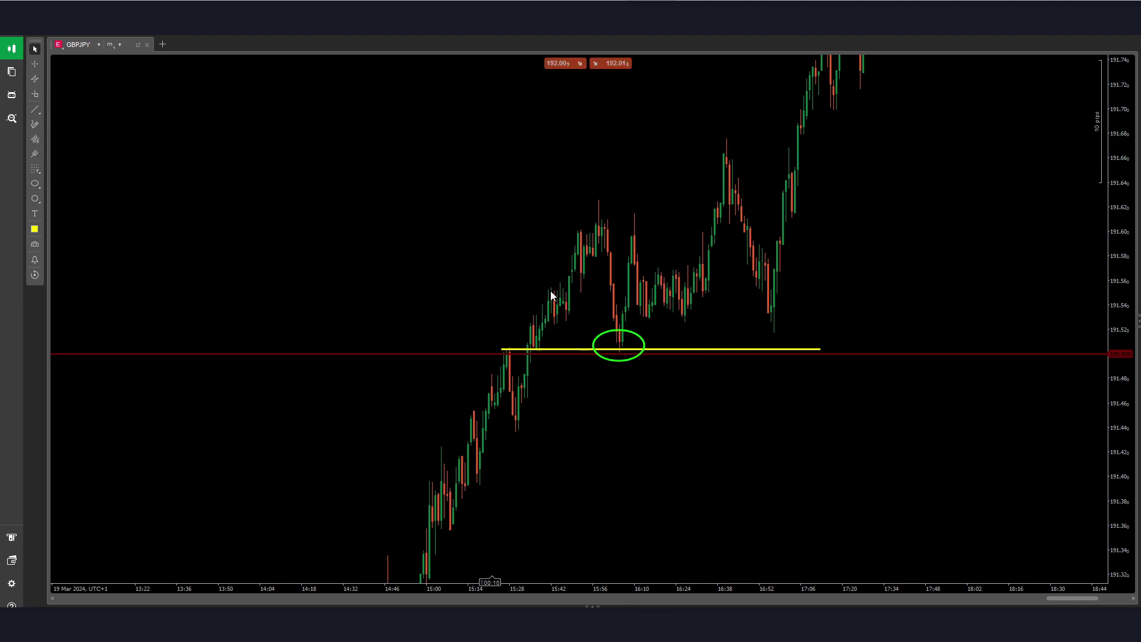
- Mark two minor highs before the pullback with short horizontal lines at about 191.55 and 191.53, and remove them
left_click_drag(571, 290, 556, 307)
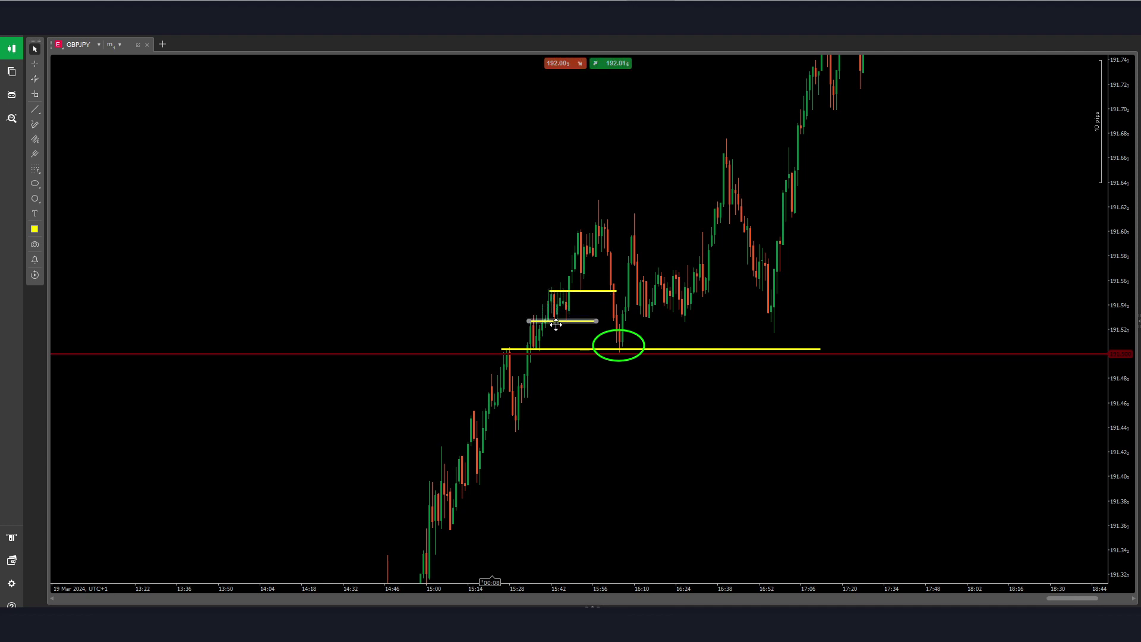
left_click(615, 290)
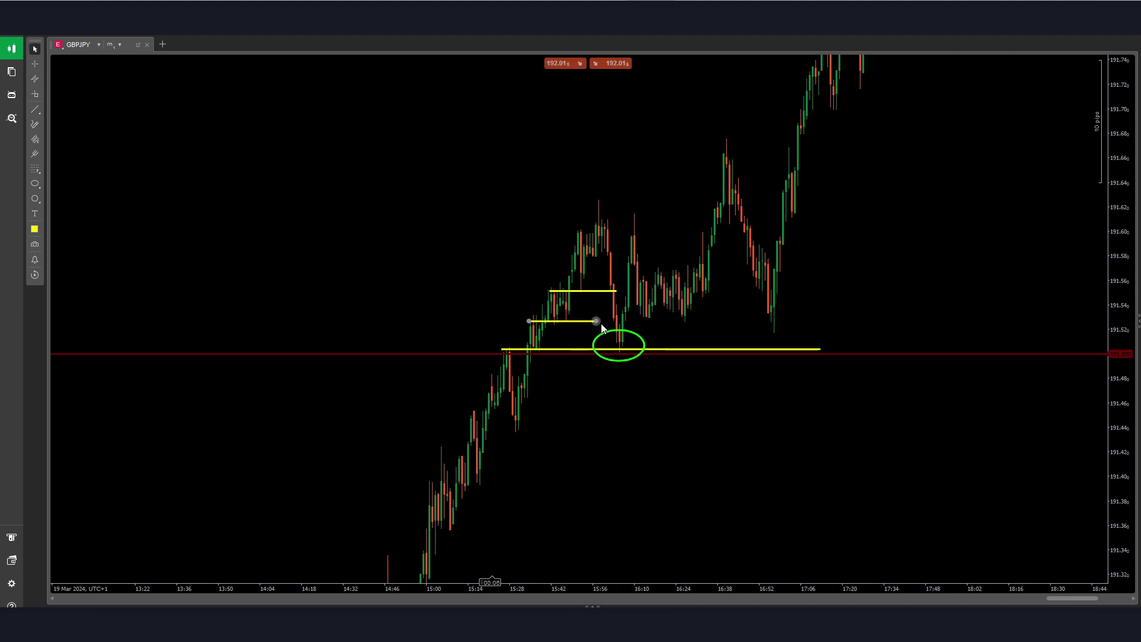
middle_click(623, 302)
left_click_drag(615, 319, 785, 295)
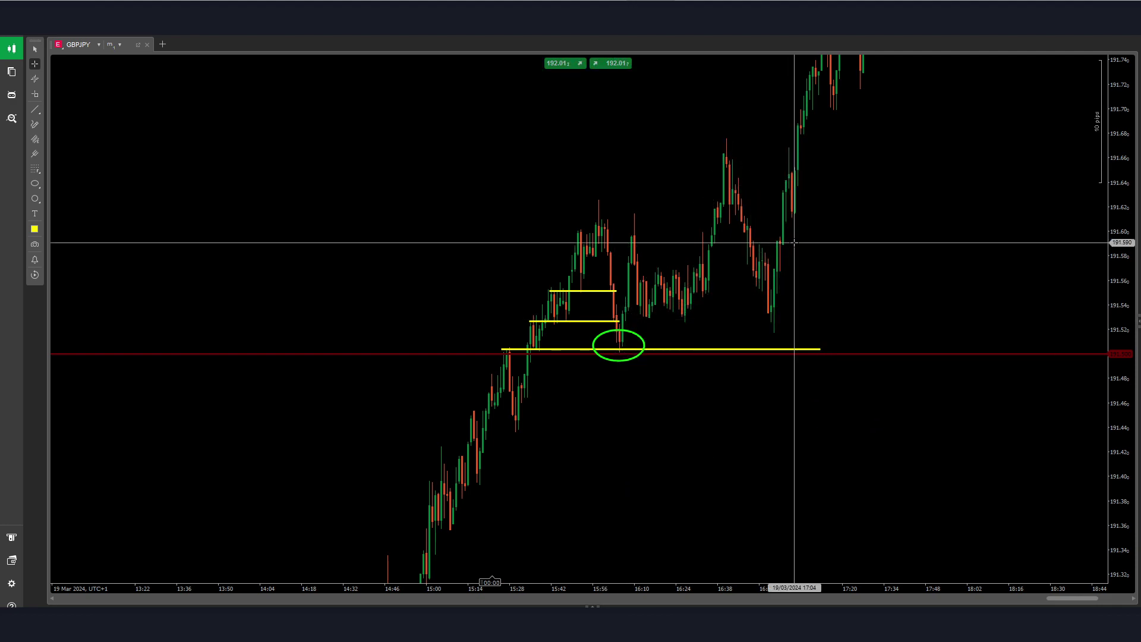
middle_click(793, 244)
- Copy the horizontal yellow line onto the high at about 16:39, at the 191.68 level
left_click_drag(736, 254, 664, 286)
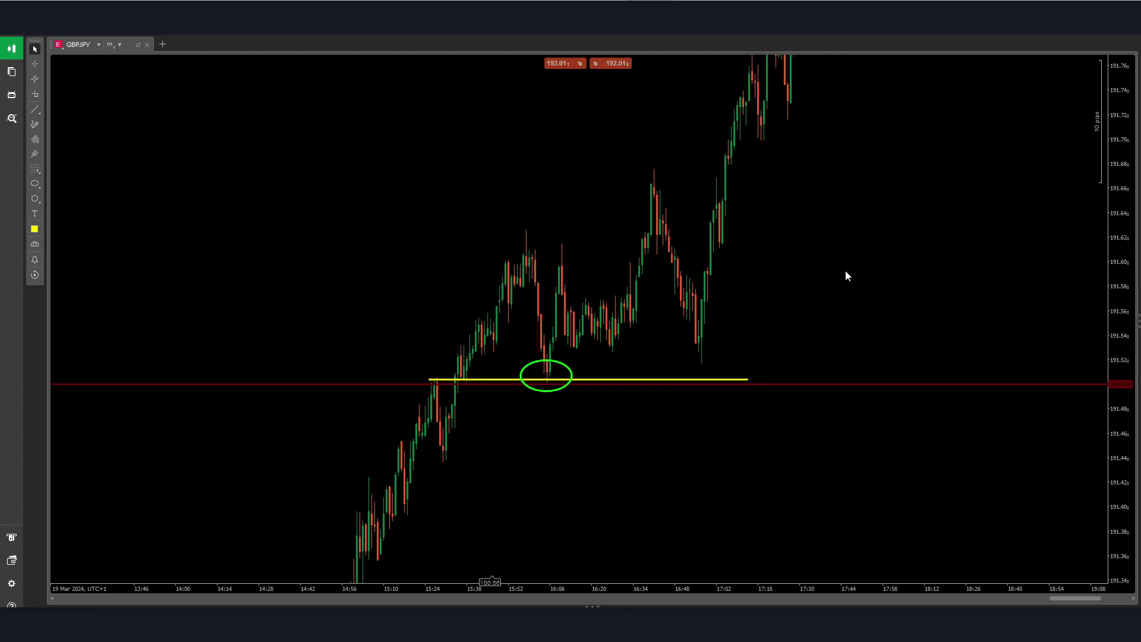
left_click_drag(845, 269, 690, 389)
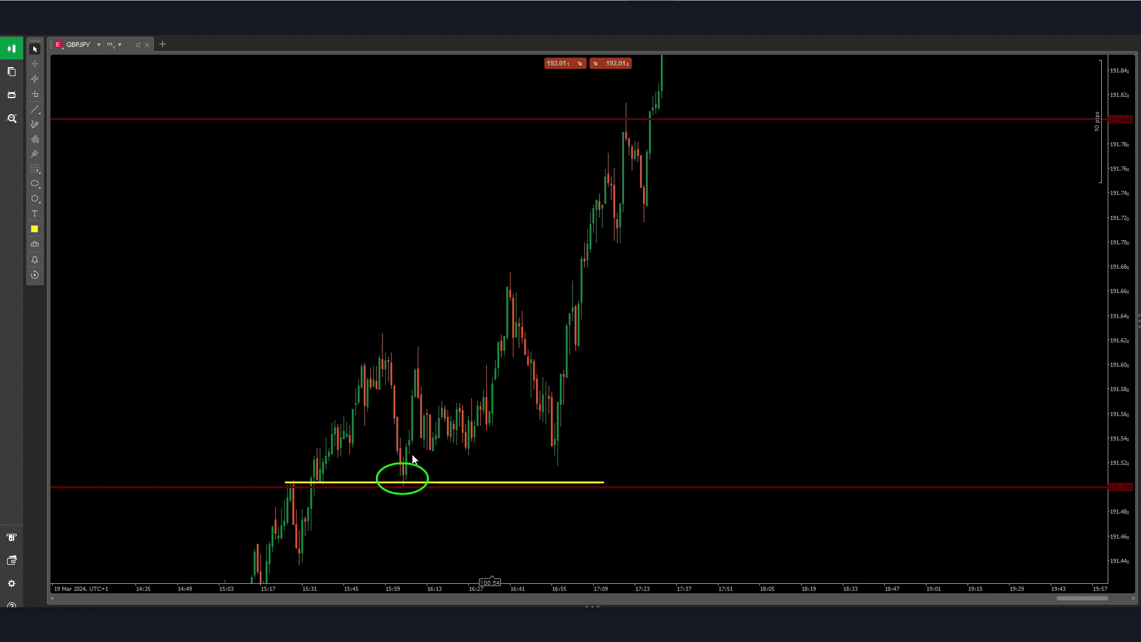
left_click_drag(474, 488, 713, 257)
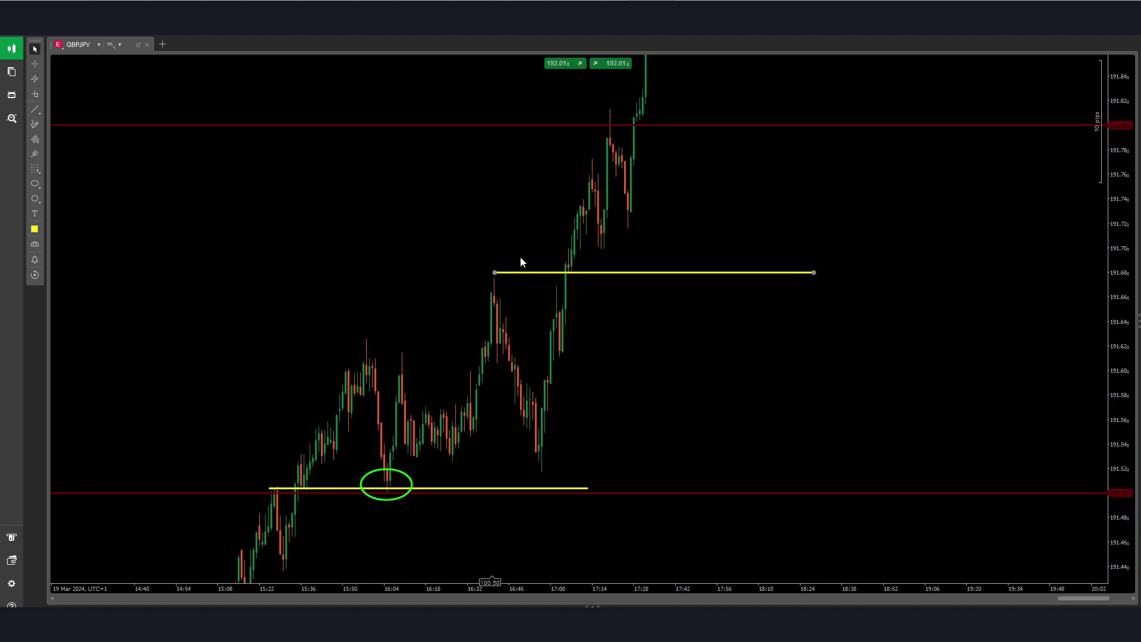
left_click_drag(556, 261, 554, 275)
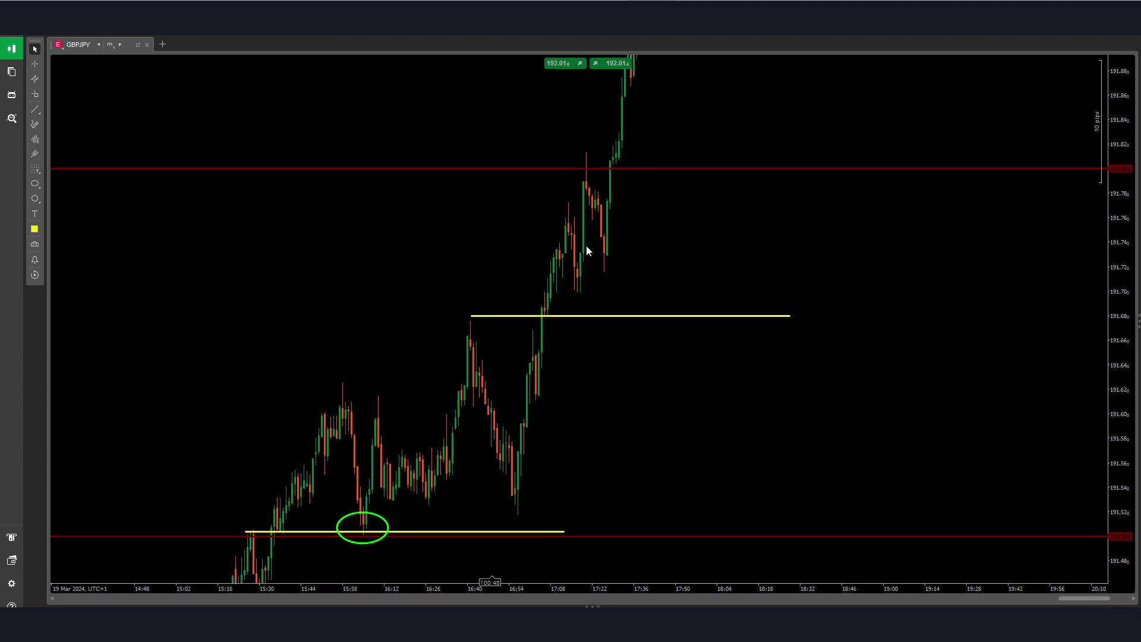
- Examine the rally above the 191.68 line and measure its legs from the pullback lows near 17:20 and 17:27
middle_click(530, 338)
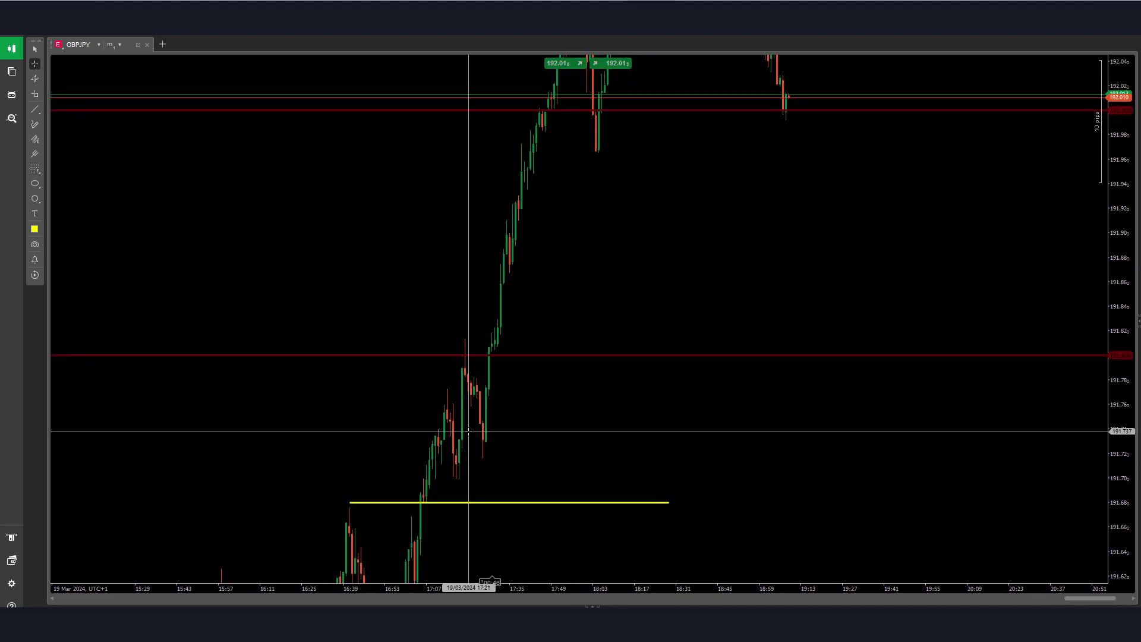
left_click_drag(466, 440, 504, 111)
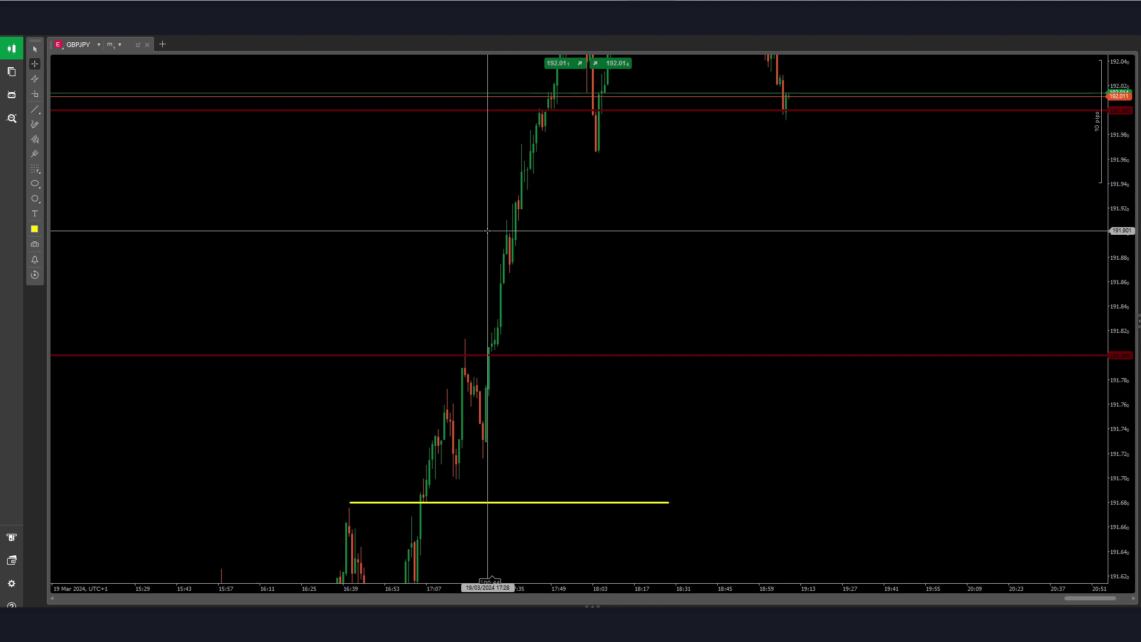
left_click_drag(485, 425, 561, 89)
middle_click(560, 89)
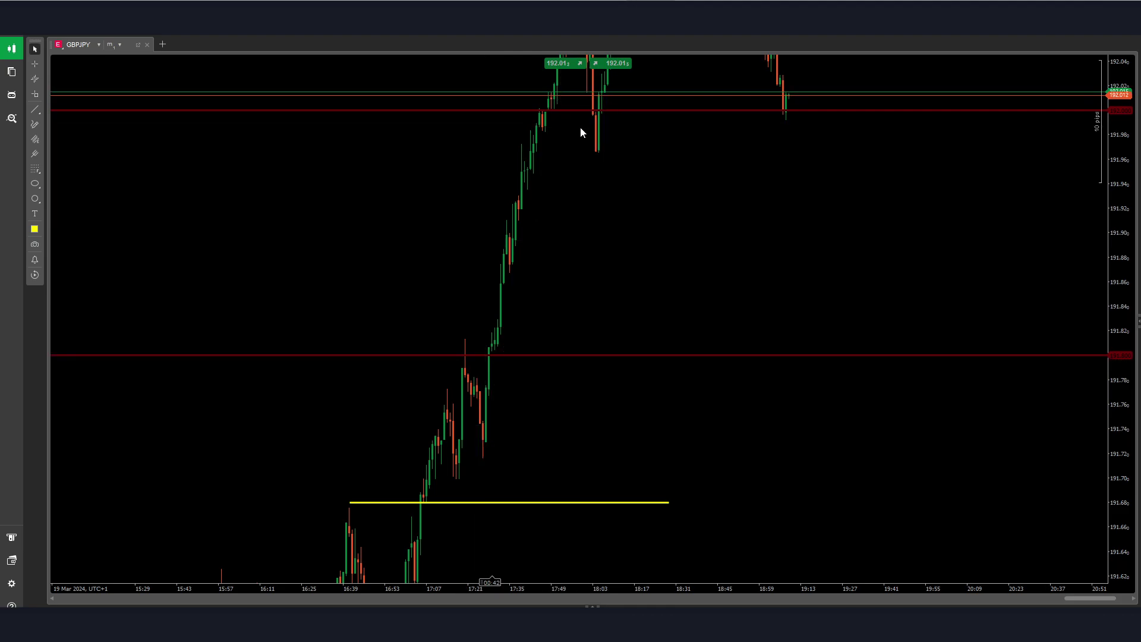
left_click_drag(599, 138, 545, 333)
left_click_drag(1109, 182, 1108, 271)
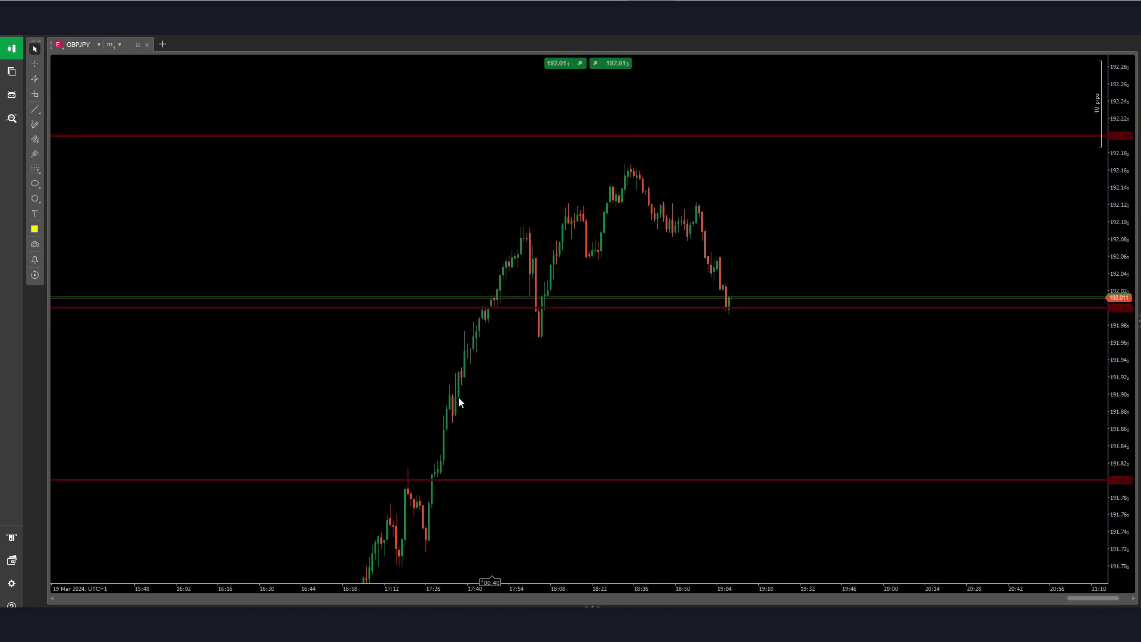
left_click_drag(455, 397, 504, 283)
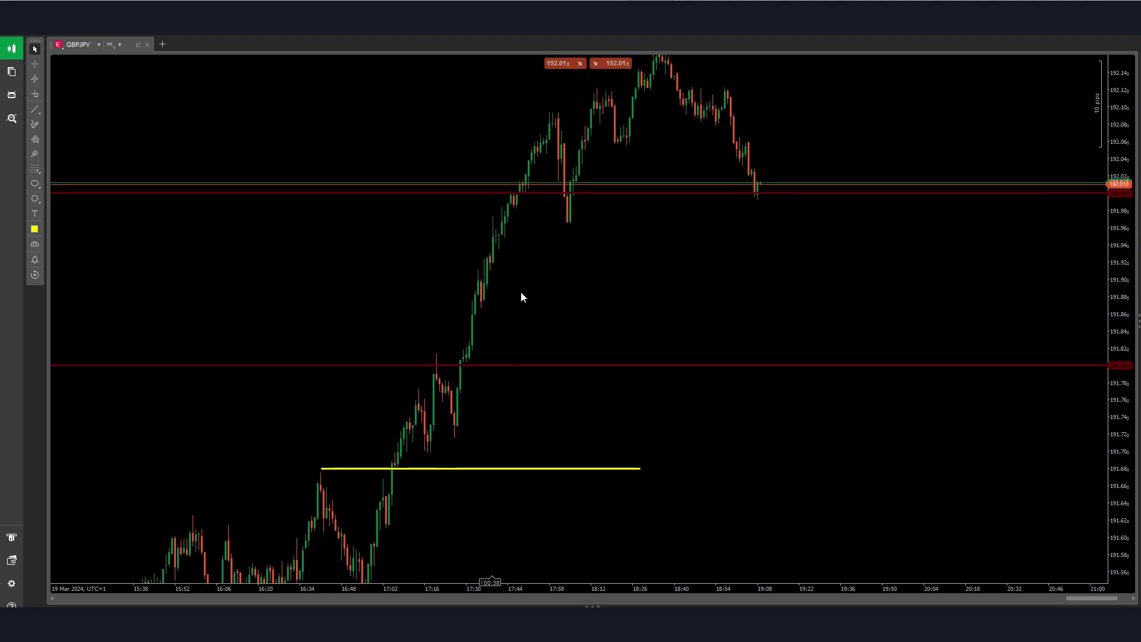
- Switch to the GBPUSD chart and measure the rise from the retest of the lower grey zone to the 18:32 high
mouse_move(422, 624)
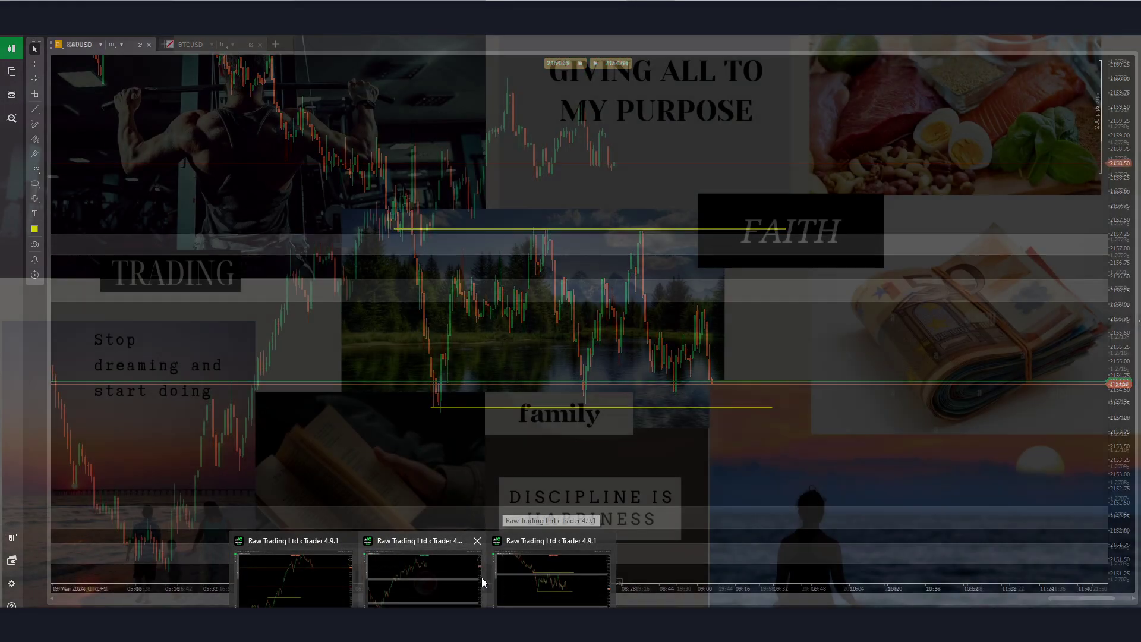
left_click(481, 576)
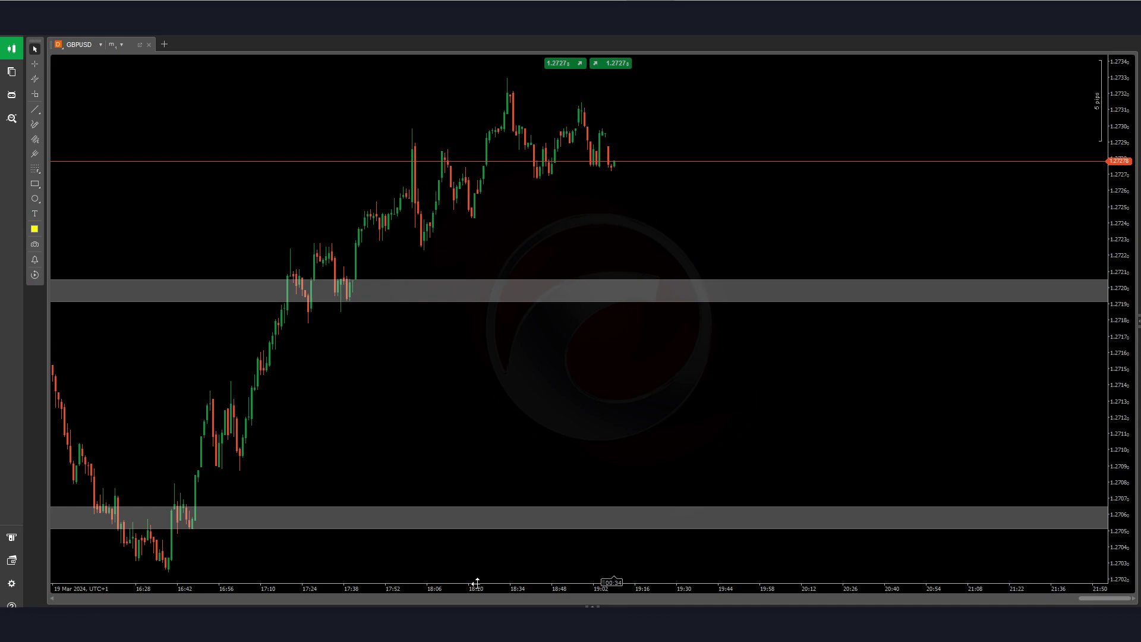
left_click_drag(457, 324, 757, 106)
left_click_drag(692, 181, 597, 379)
left_click_drag(1118, 171, 1118, 244)
left_click_drag(710, 297, 701, 299)
middle_click(662, 301)
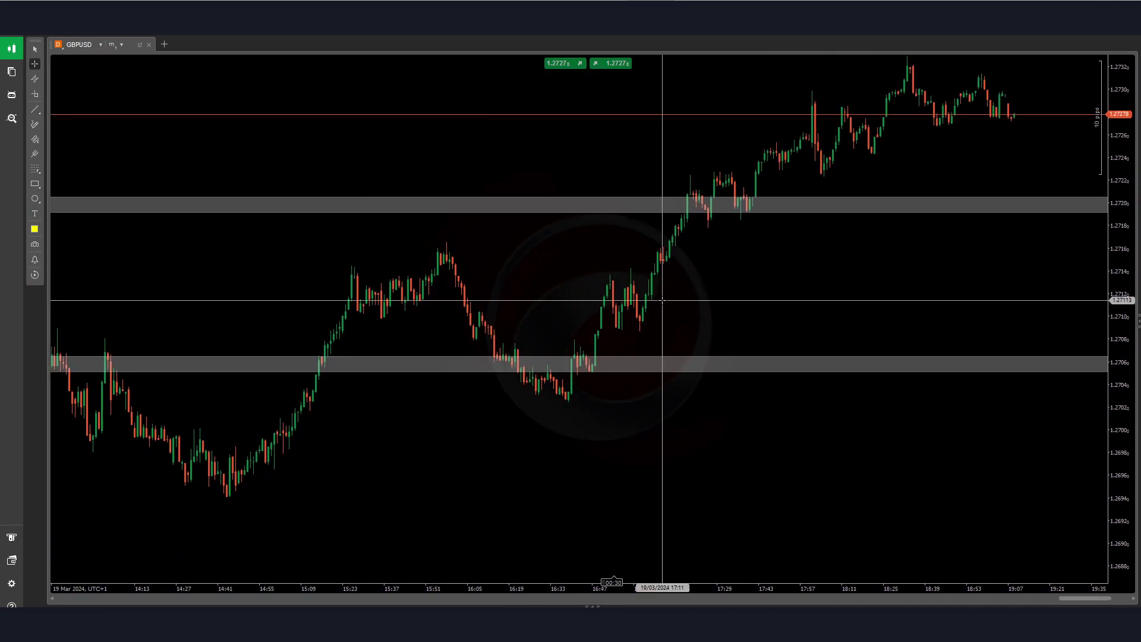
left_click_drag(582, 357, 920, 57)
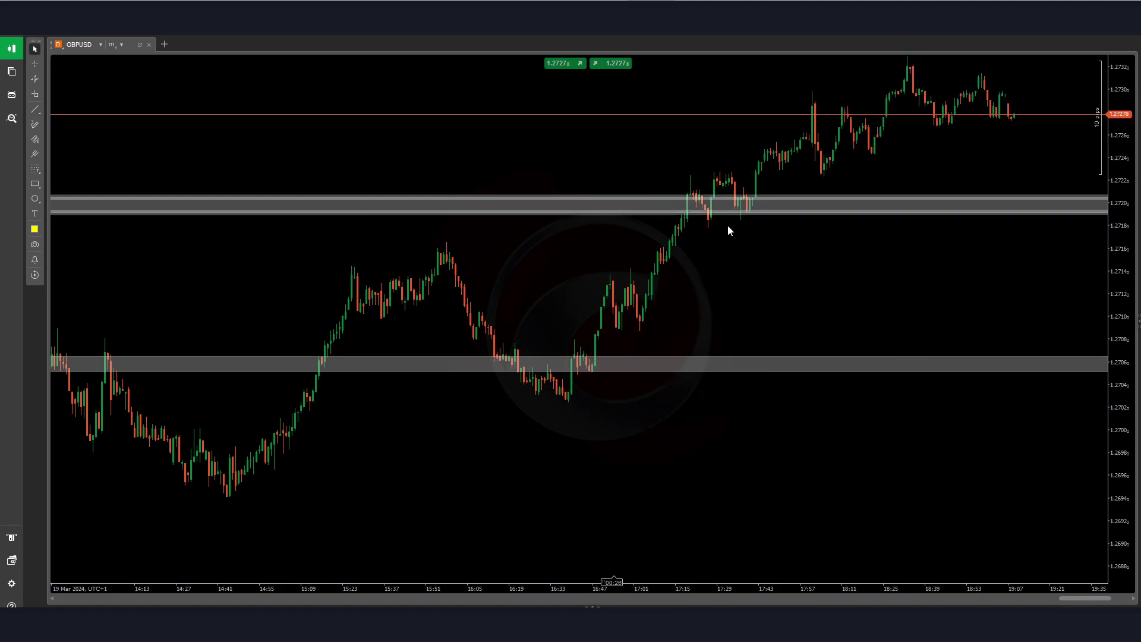
- Draw a horizontal trend line from the GBPUSD high at about 15:55 across the breakout to about 18:10
left_click(35, 110)
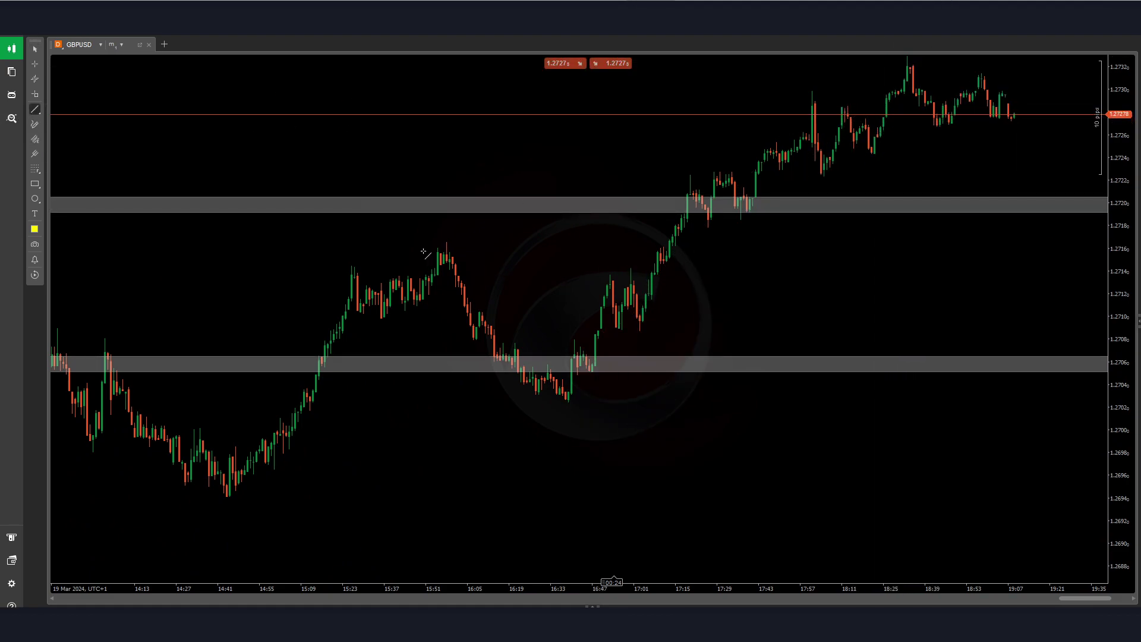
mouse_move(431, 242)
left_mouse_down()
mouse_move(838, 241)
mouse_move(801, 236)
mouse_move(817, 297)
left_mouse_up()
left_click_drag(1102, 343, 891, 67)
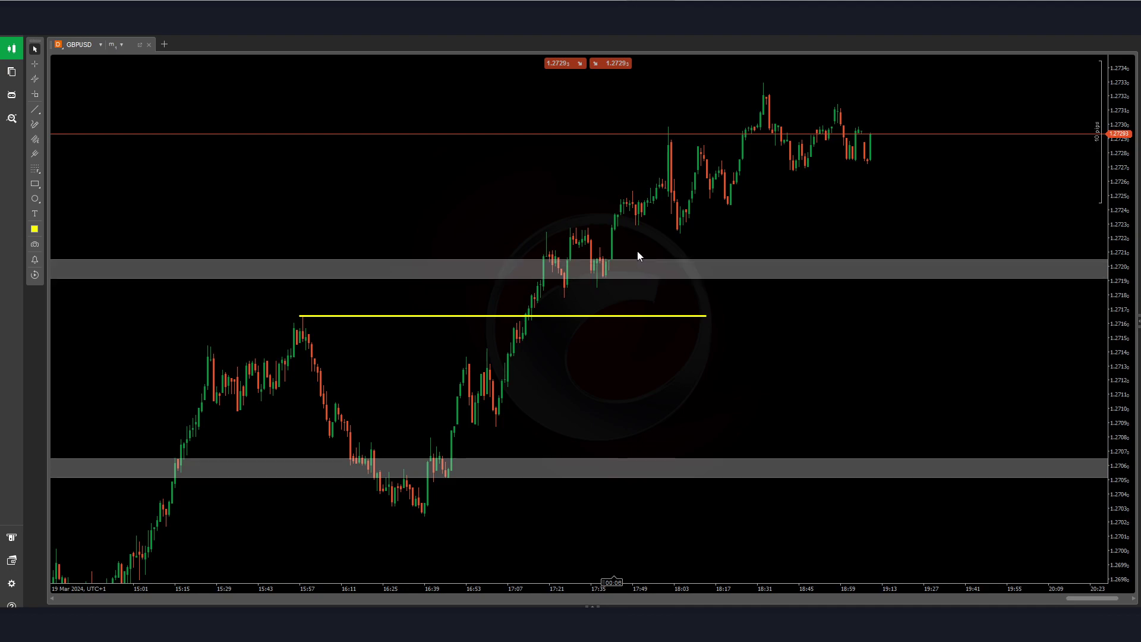
left_click_drag(637, 253, 890, 114)
- Switch to the XAUUSD chart and examine the marked morning range and the drop below it
mouse_move(423, 624)
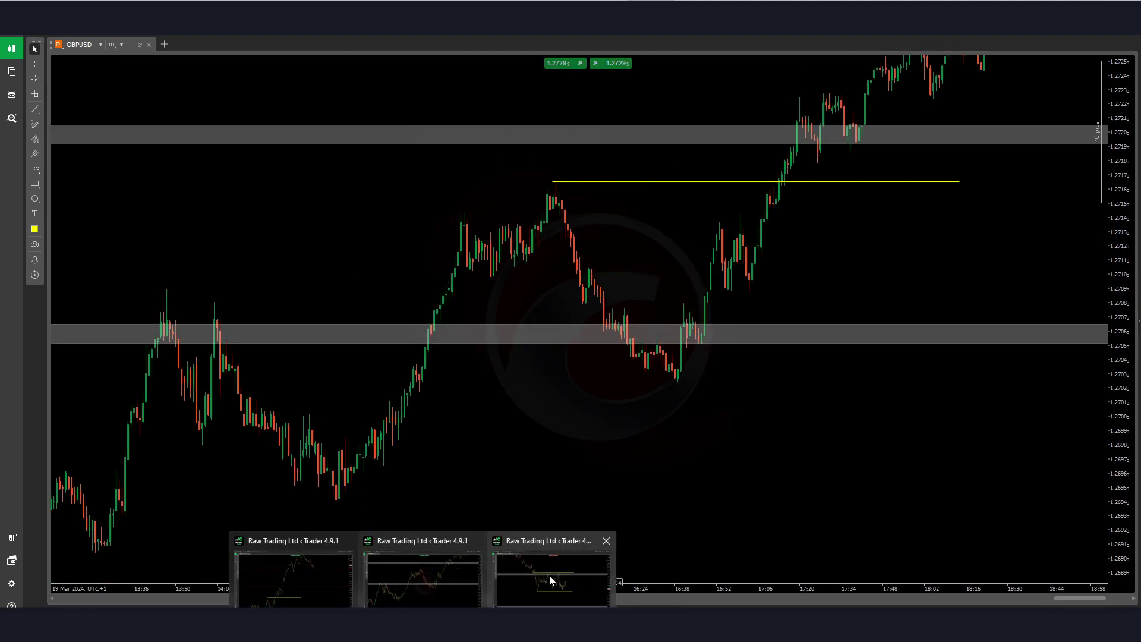
left_click(550, 581)
left_click_drag(458, 376, 735, 311)
scroll(715, 322, "down", 4)
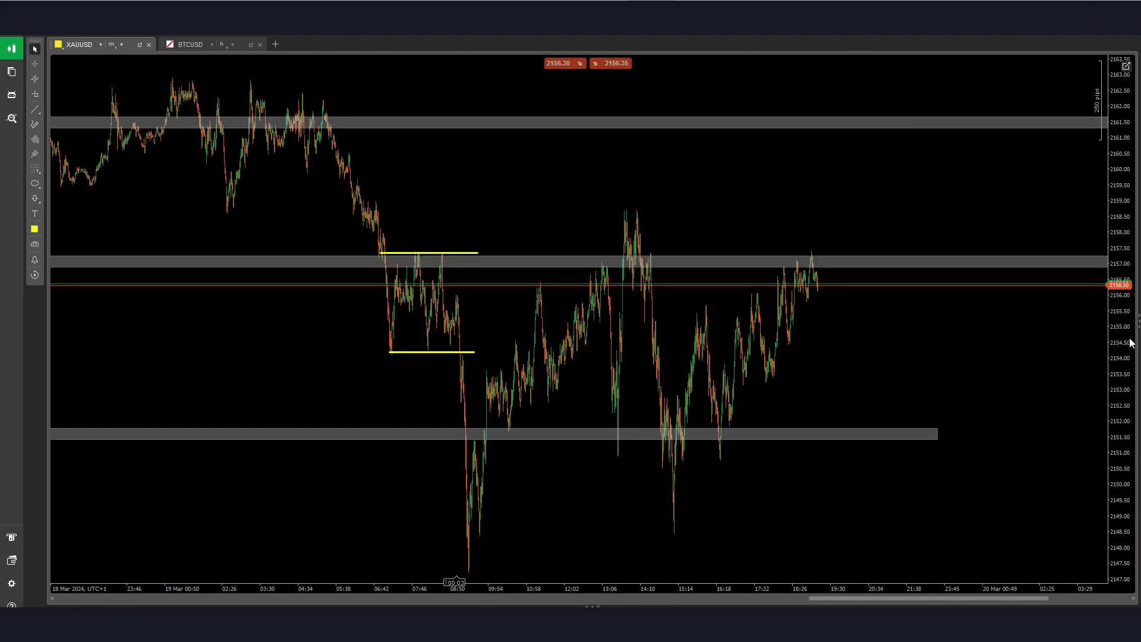
left_click_drag(430, 394, 467, 337)
scroll(554, 370, "up", 5)
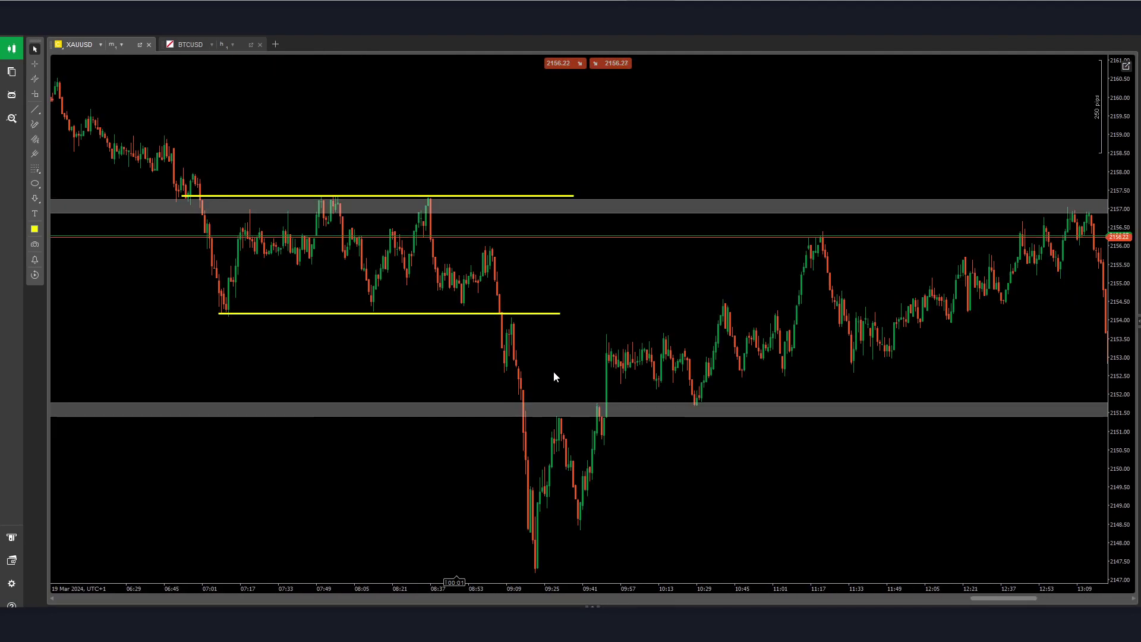
- Nudge the lower line of the XAUUSD range slightly down to about 2154.10
middle_click(561, 267)
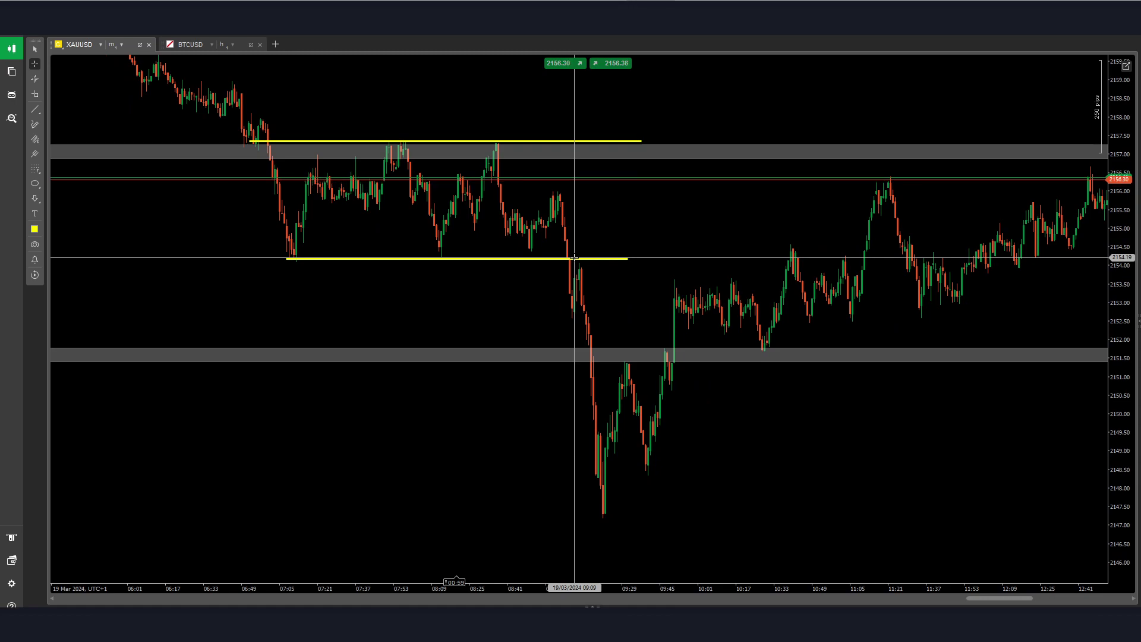
middle_click(582, 262)
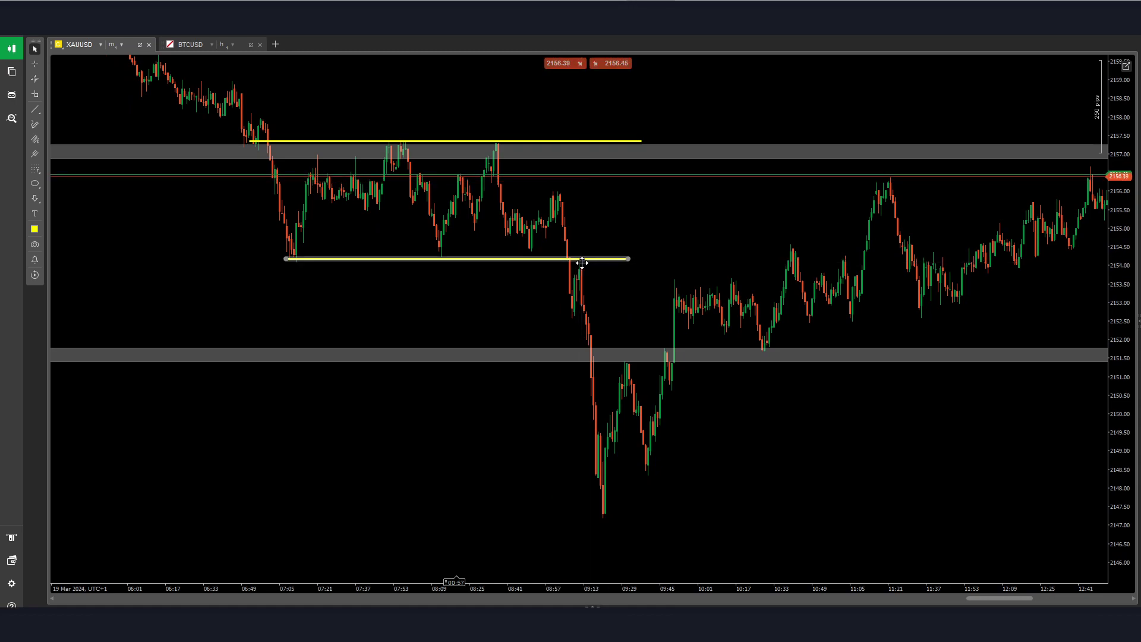
middle_click(588, 259)
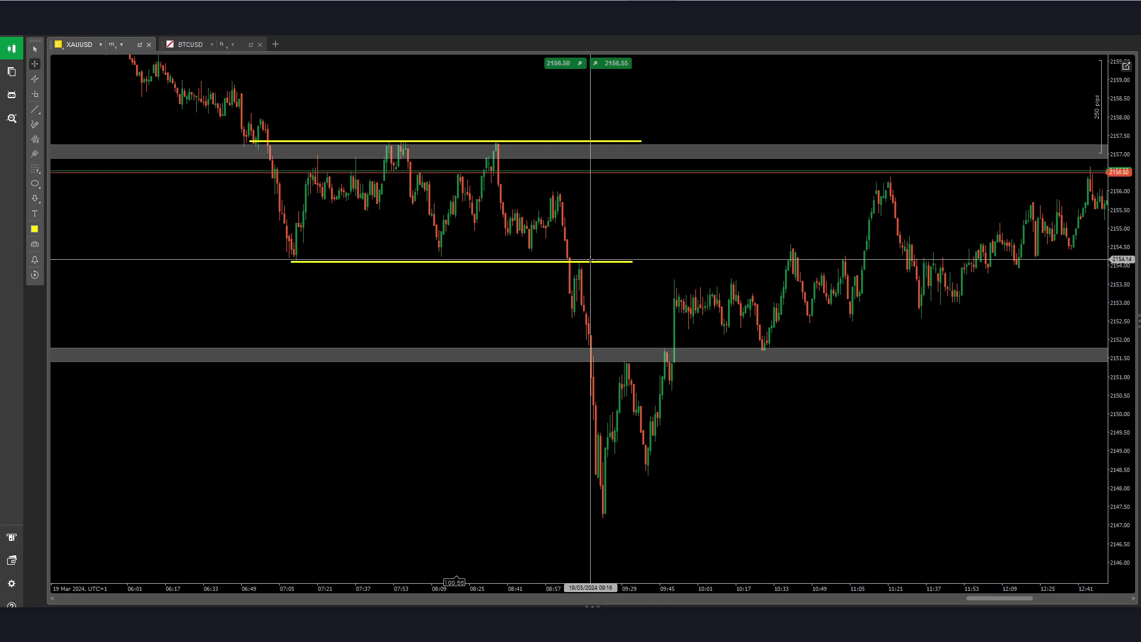
middle_click(591, 257)
- Inspect the lower range line closely against the low at about 07:11 and the retest candle near 09:10
scroll(585, 329, "up", 4)
left_click_drag(1106, 515, 1104, 344)
left_click_drag(1125, 435, 1123, 229)
left_click_drag(756, 223, 792, 536)
left_click_drag(704, 265, 665, 535)
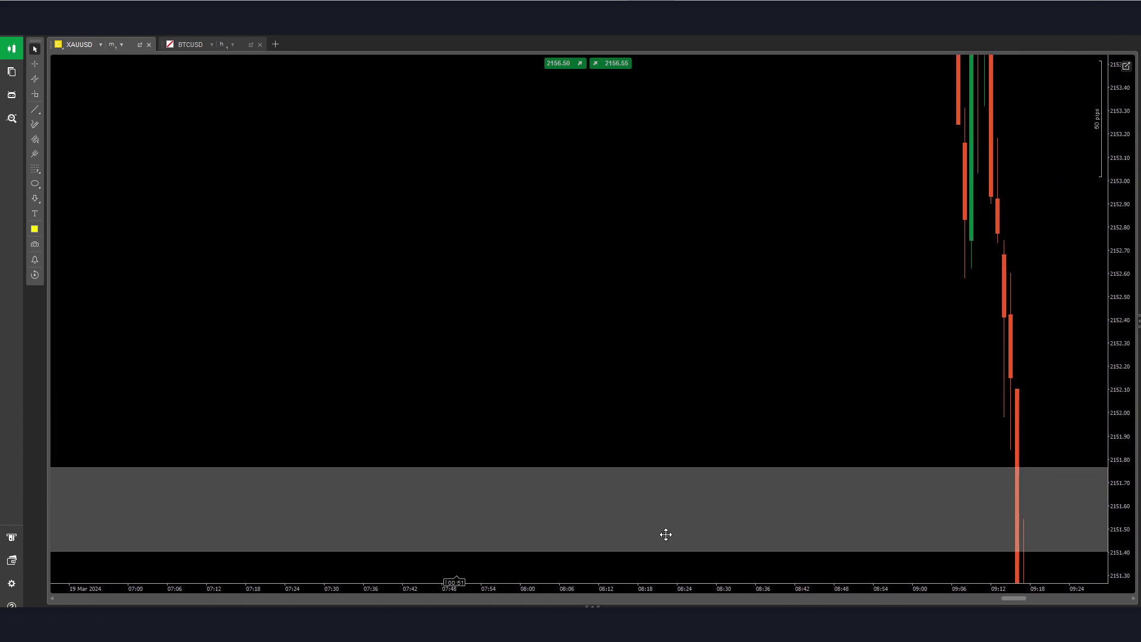
left_click_drag(682, 114, 538, 431)
left_click_drag(84, 299, 378, 326)
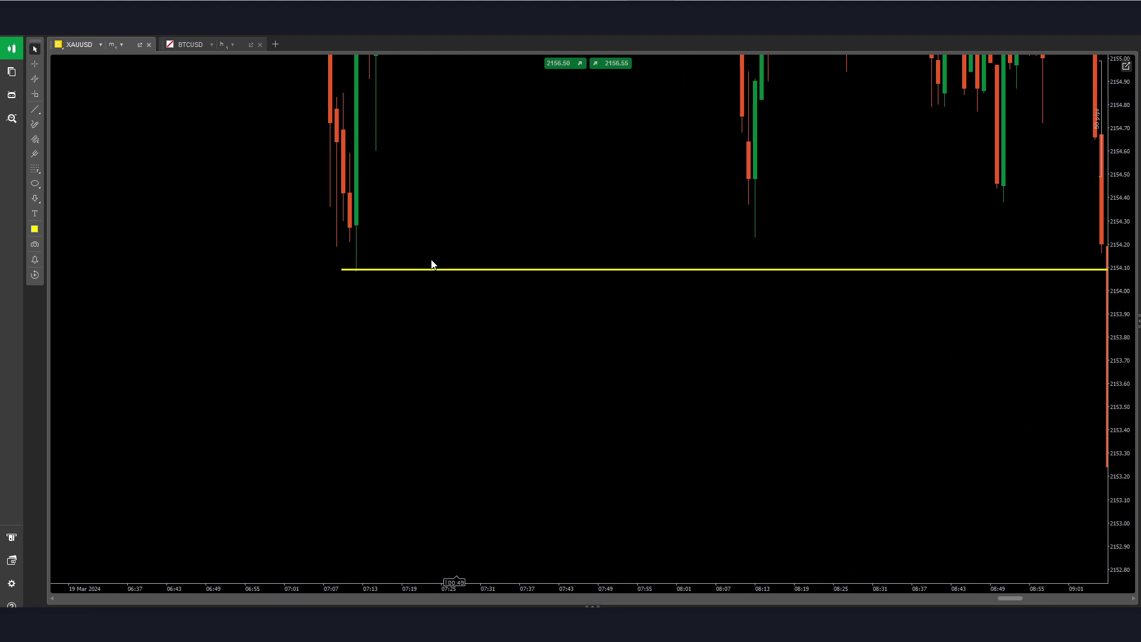
left_click_drag(605, 376, 0, 289)
left_click_drag(458, 216, 531, 228)
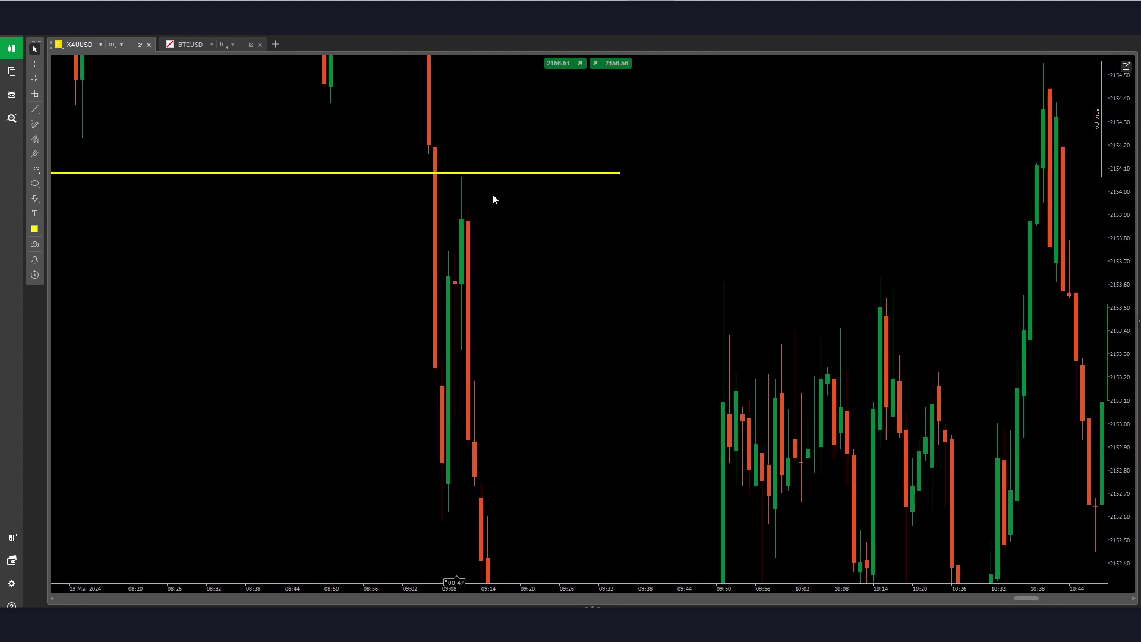
middle_click(453, 180)
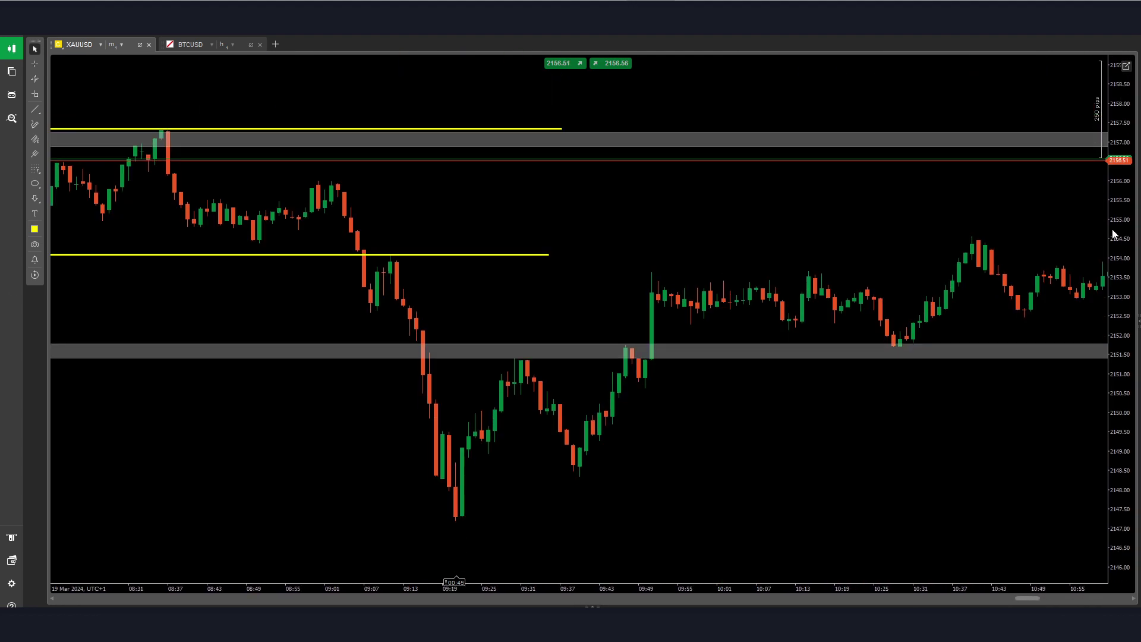
- Examine the drop after the range-low retest and follow XAUUSD price action through to about 14:45
scroll(638, 290, "down", 5)
left_click_drag(652, 362, 634, 261)
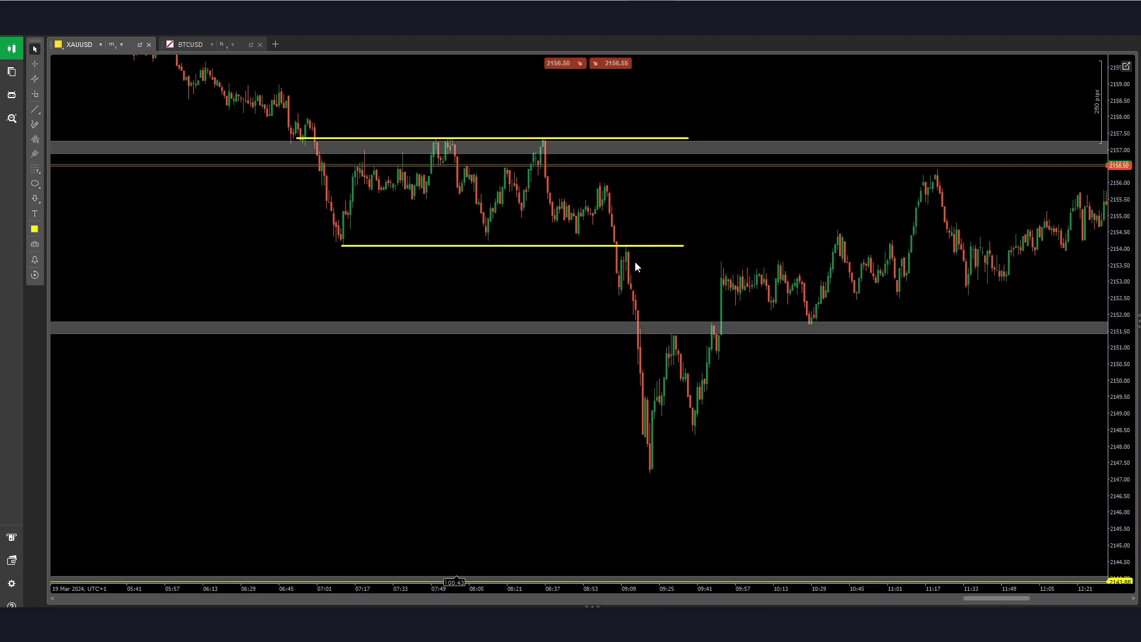
scroll(639, 261, "up", 1)
left_click_drag(635, 322, 667, 438)
middle_click(625, 198)
left_click_drag(757, 426, 475, 456)
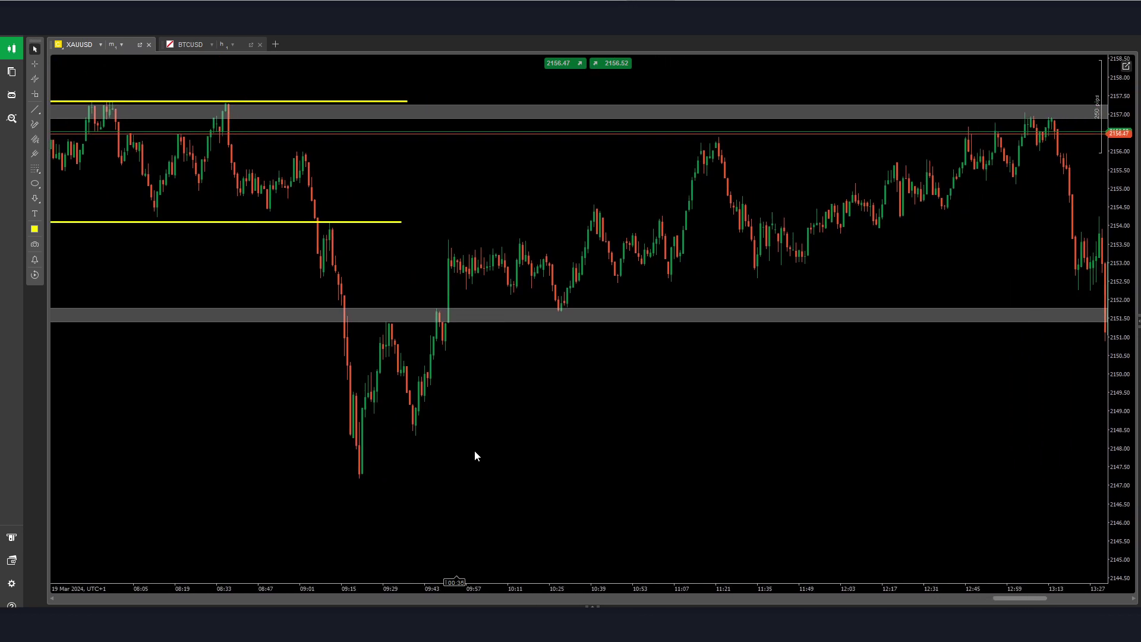
left_click_drag(827, 224, 524, 205)
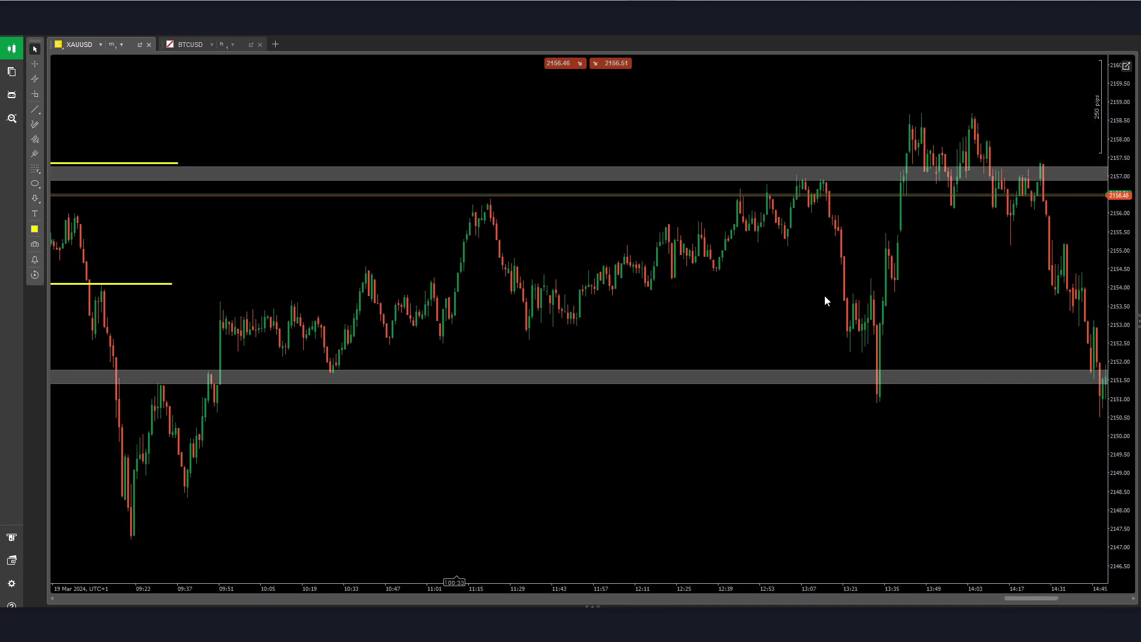
- Follow XAUUSD price action through the afternoon to about 19:04 and review the day's moves around the grey zones
left_click_drag(825, 301, 56, 319)
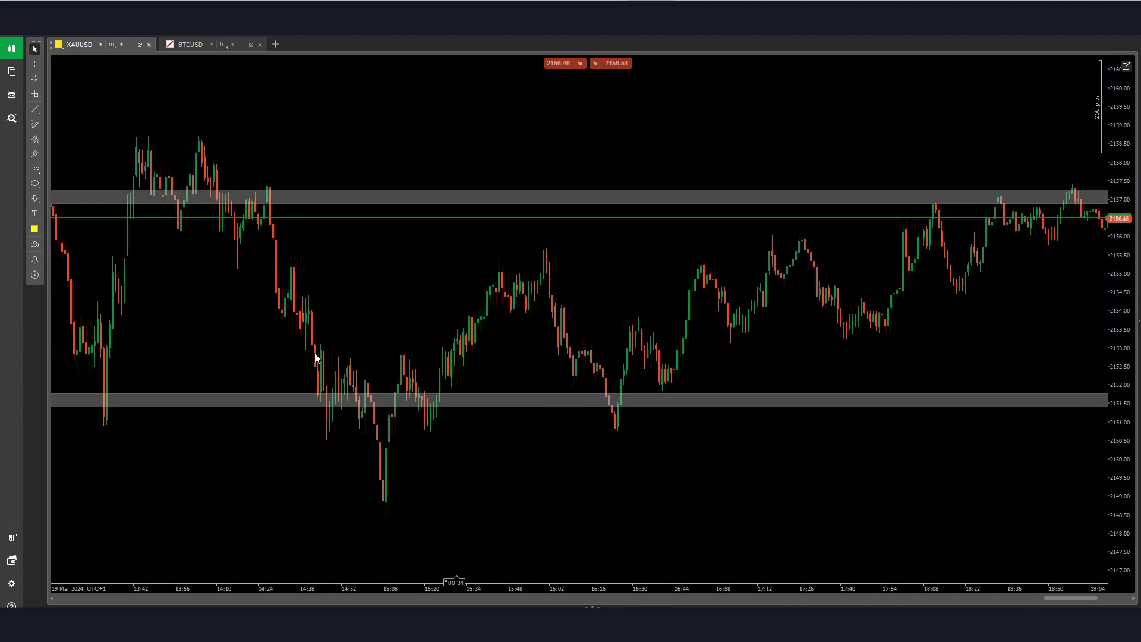
left_click_drag(315, 359, 574, 315)
left_click_drag(931, 291, 505, 291)
left_click_drag(577, 257, 942, 292)
scroll(915, 292, "down", 2)
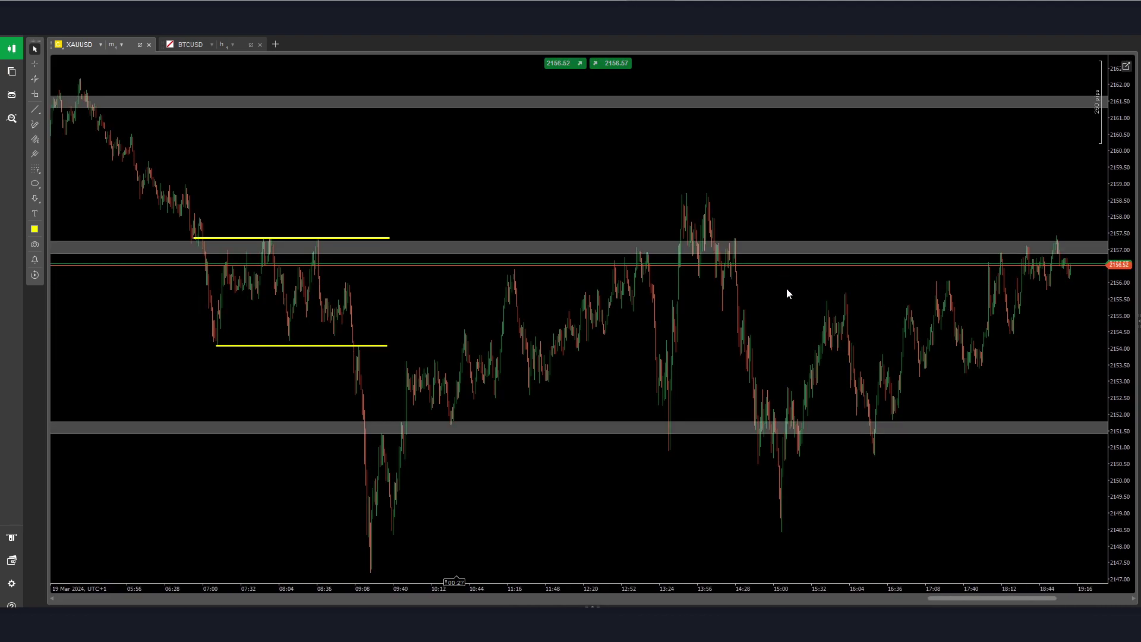
left_click_drag(729, 297, 653, 245)
middle_click(639, 209)
left_click_drag(637, 158, 615, 335)
left_click_drag(460, 291, 608, 239)
- Switch to the GBPUSD chart and display the executed deals on the morning range-low retest
mouse_move(423, 624)
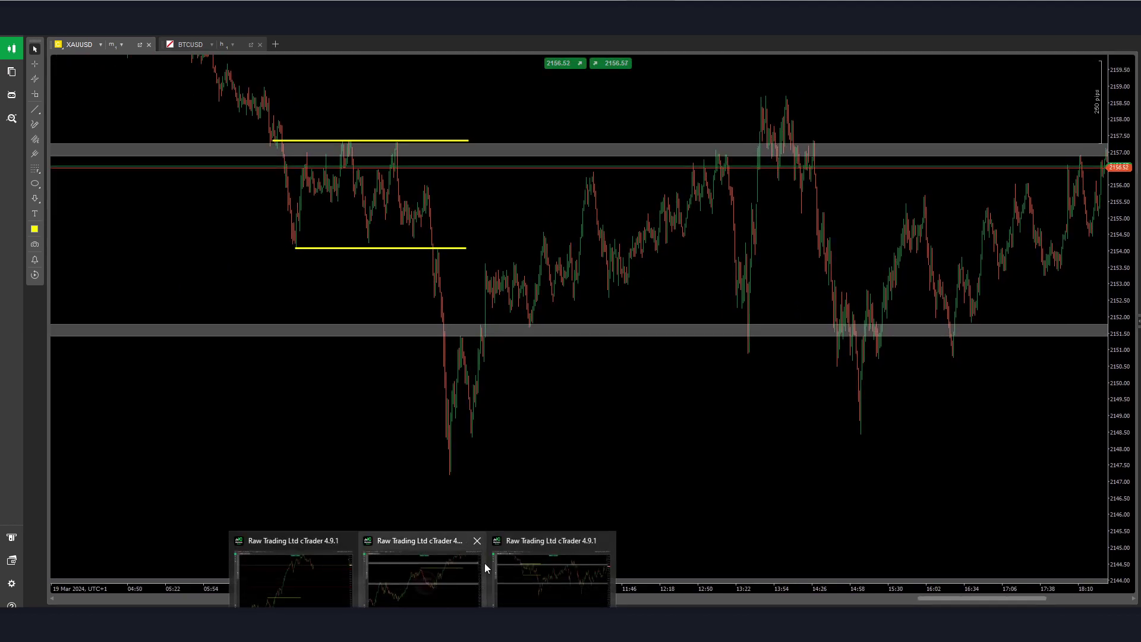
left_click(453, 567)
left_click_drag(434, 304, 1052, 160)
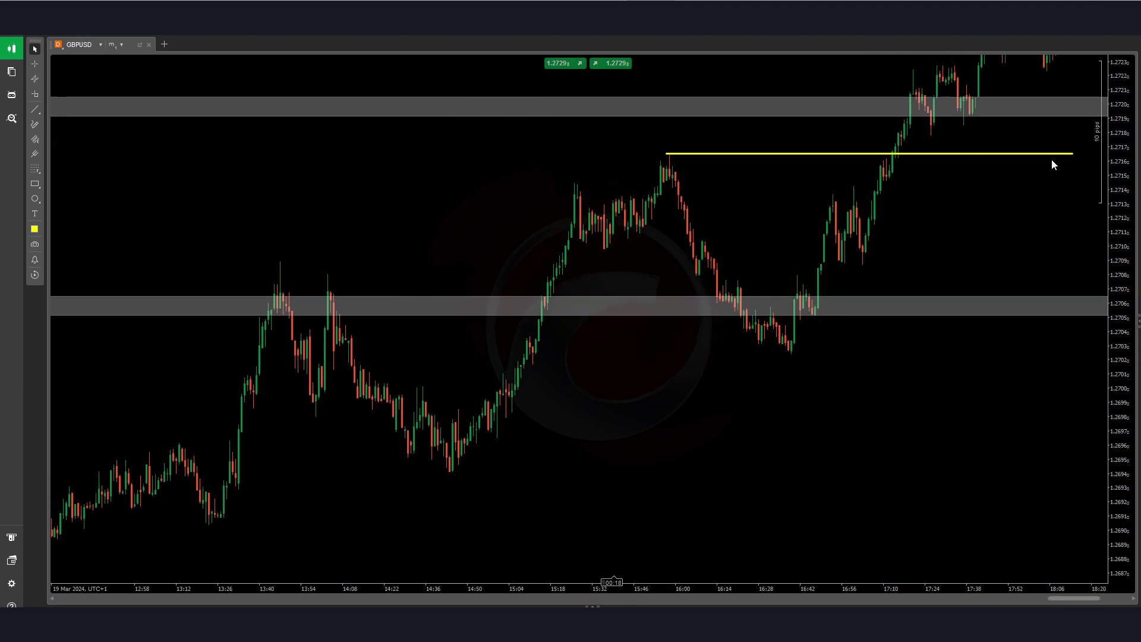
left_click_drag(265, 346, 878, 348)
left_click_drag(372, 351, 372, 309)
right_click(538, 286)
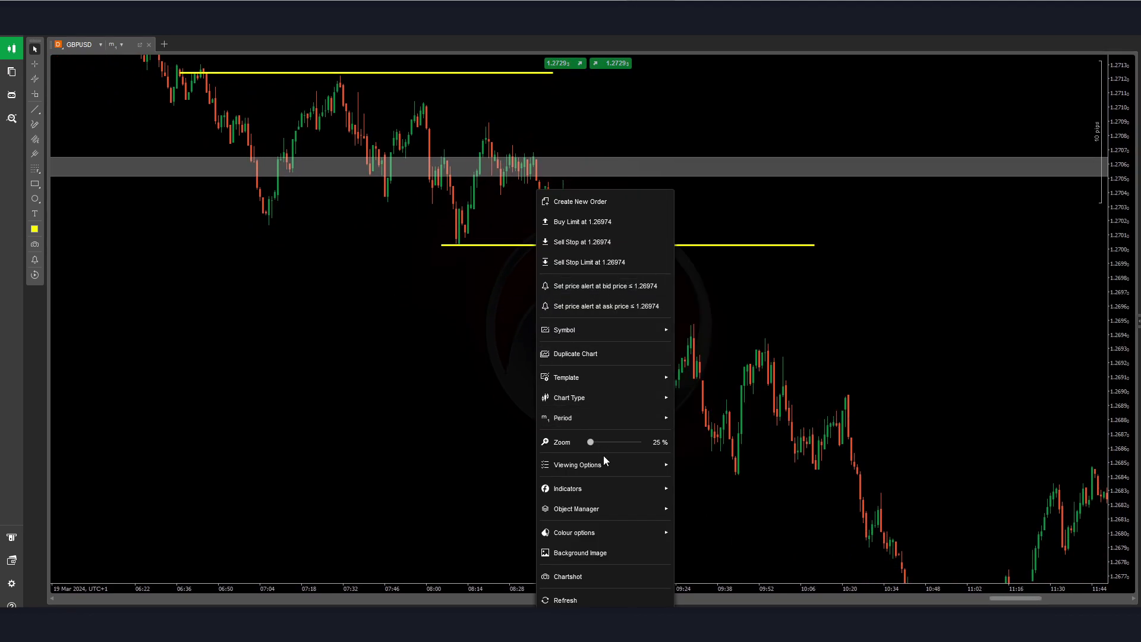
mouse_move(650, 462)
left_click(713, 318)
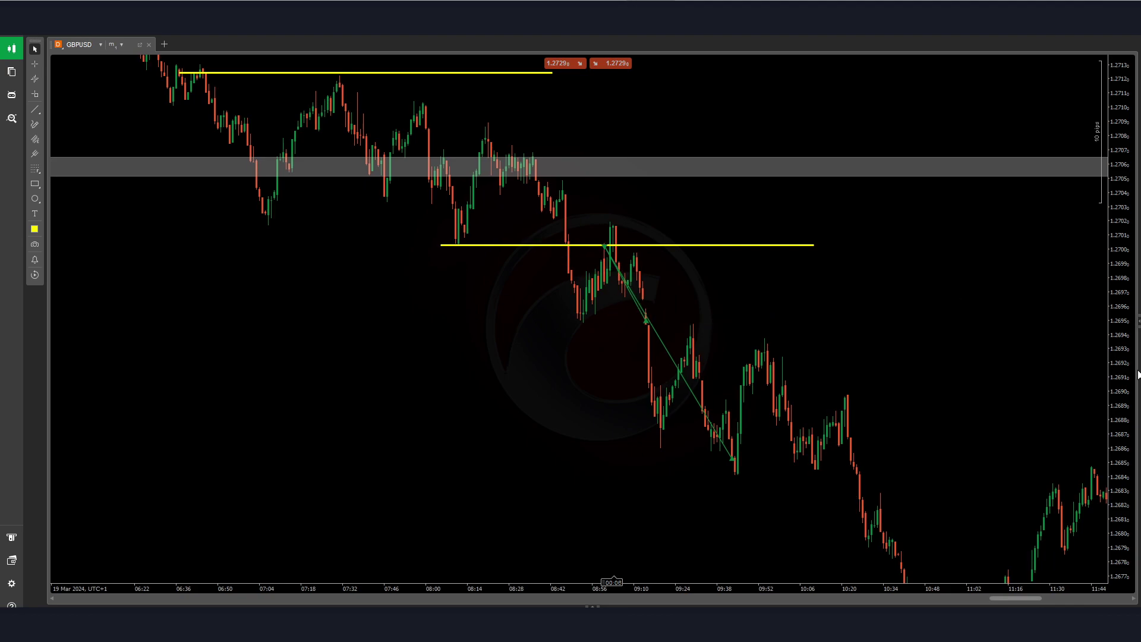
- Inspect the range-low break, the retest, and the entry and both exits of the sell deals
left_click_drag(1122, 380, 1121, 347)
middle_click(467, 257)
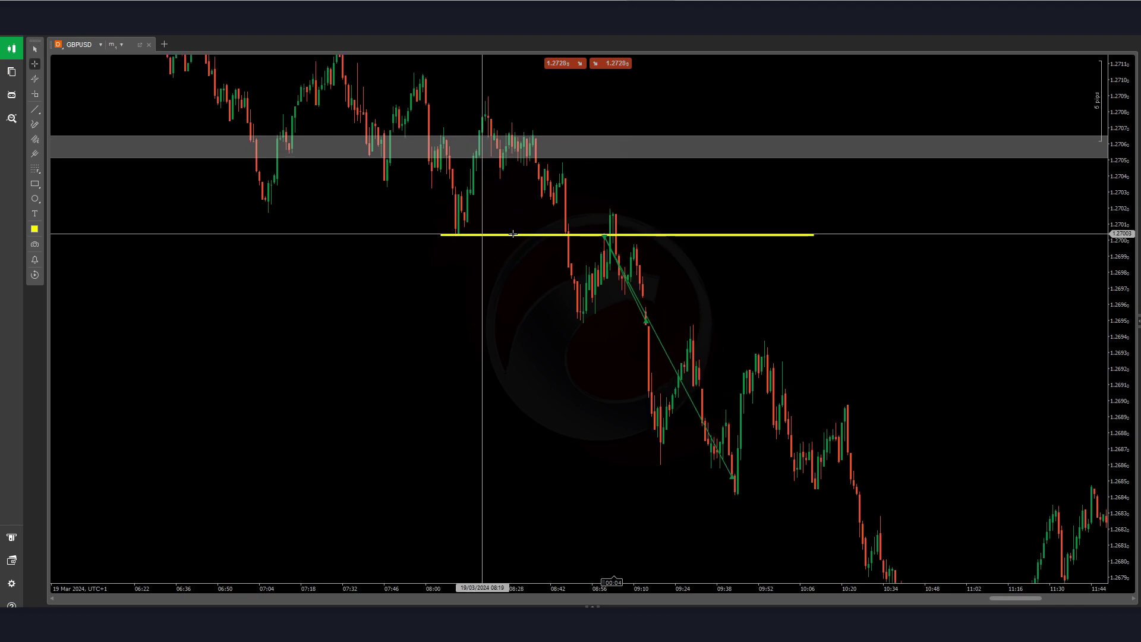
middle_click(482, 233)
middle_click(603, 231)
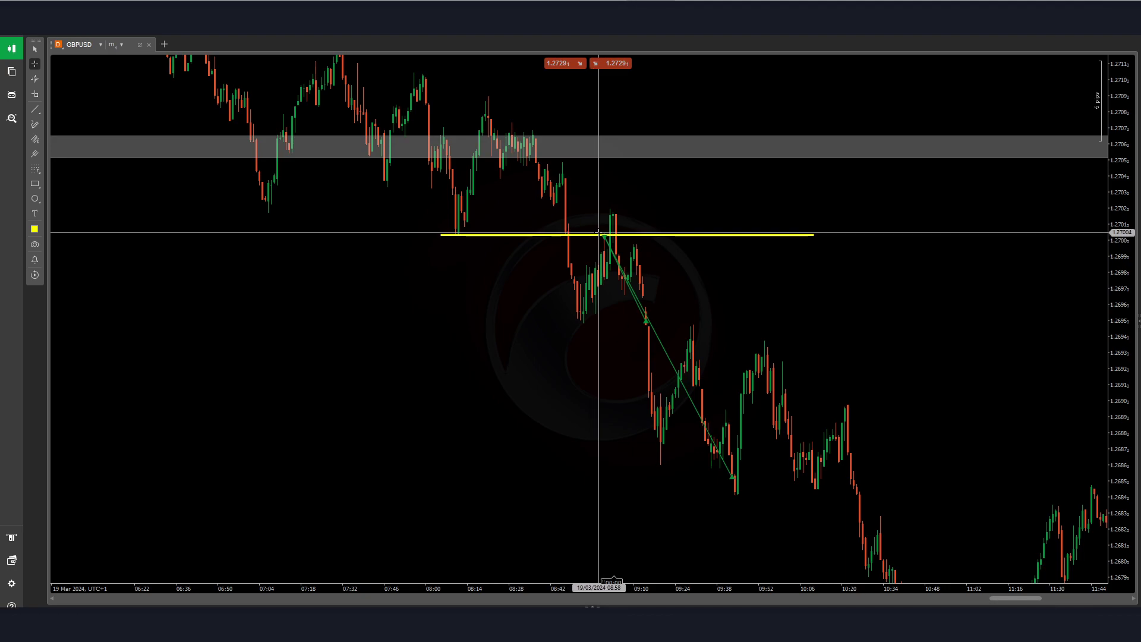
left_click_drag(602, 233, 665, 460)
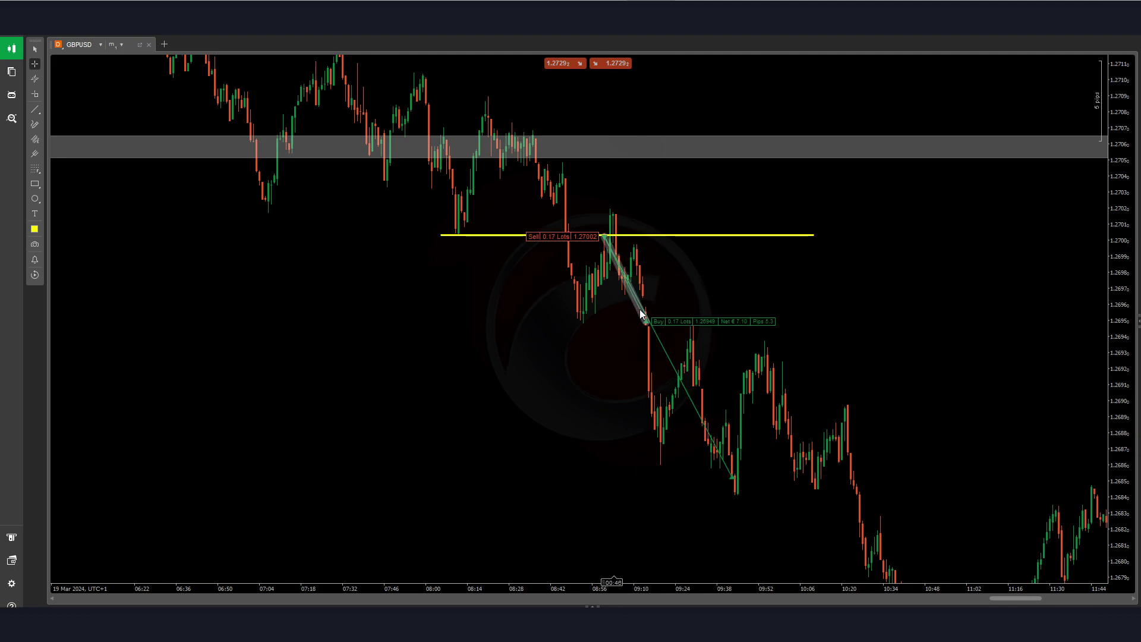
left_click_drag(640, 314, 718, 457)
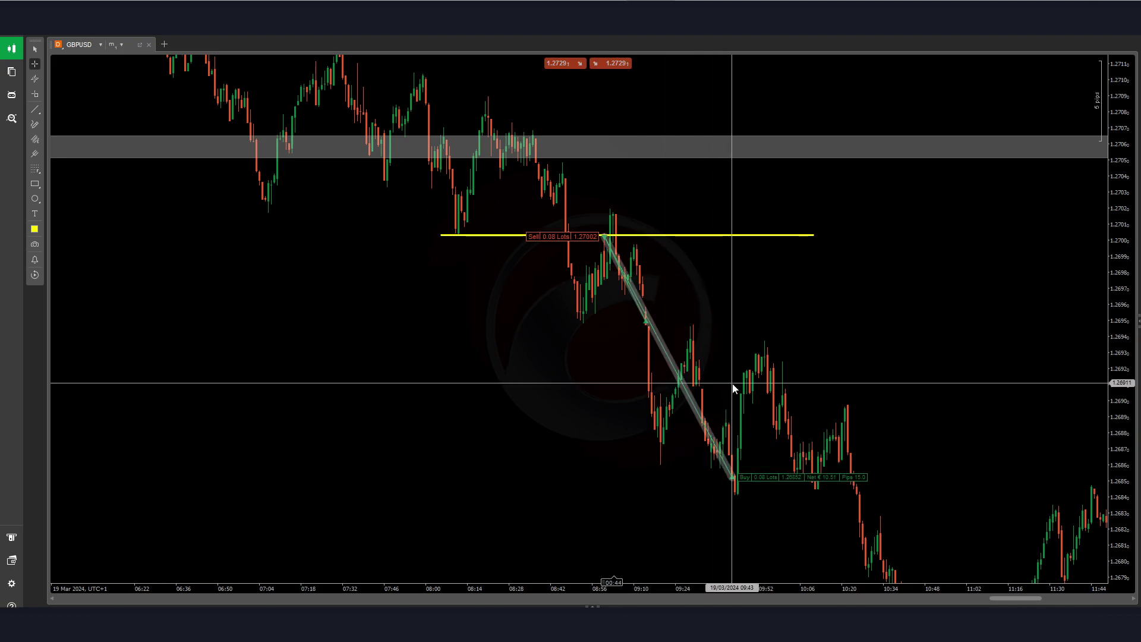
key("Escape")
- Measure the GBPUSD fall from the range-low line down to the day's low near 10:54
left_click_drag(795, 391, 549, 230)
left_click_drag(1118, 221, 1118, 250)
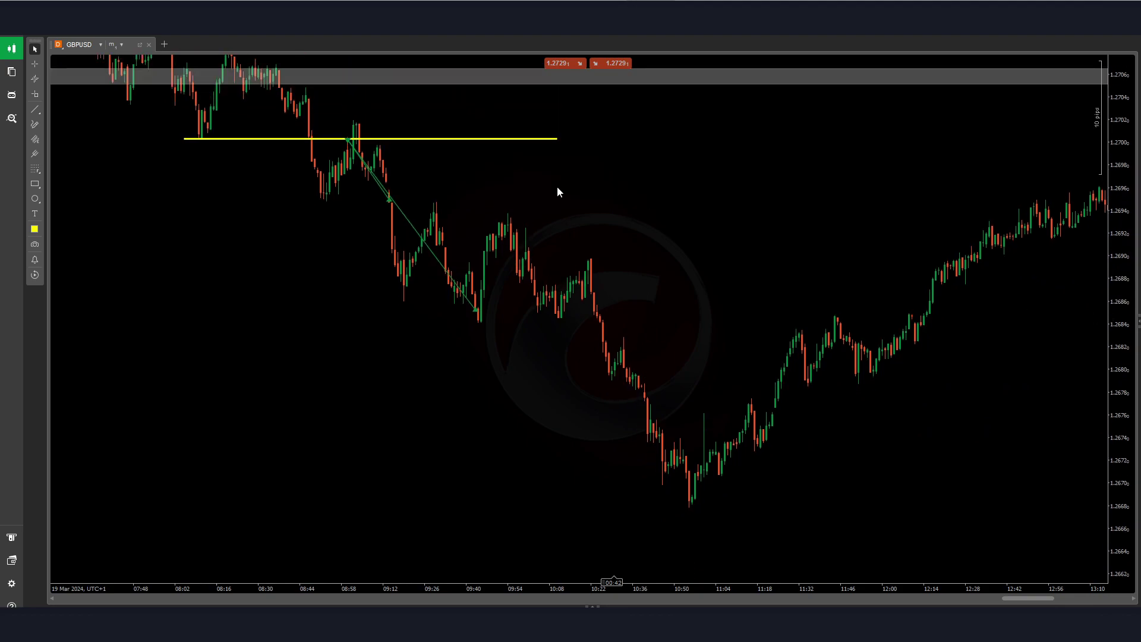
middle_click(553, 142)
left_click_drag(564, 137, 696, 509)
middle_click(672, 393)
- Copy the yellow range-low line onto the GBPUSD high near 13:10, at about 1.2696
mouse_move(628, 320)
left_mouse_down()
mouse_move(852, 373)
mouse_move(327, 372)
left_mouse_up()
mouse_move(853, 285)
left_mouse_down()
mouse_move(593, 372)
mouse_move(331, 409)
mouse_move(737, 288)
mouse_move(670, 332)
left_mouse_up()
scroll(330, 402, "down", 2)
scroll(700, 338, "up", 1)
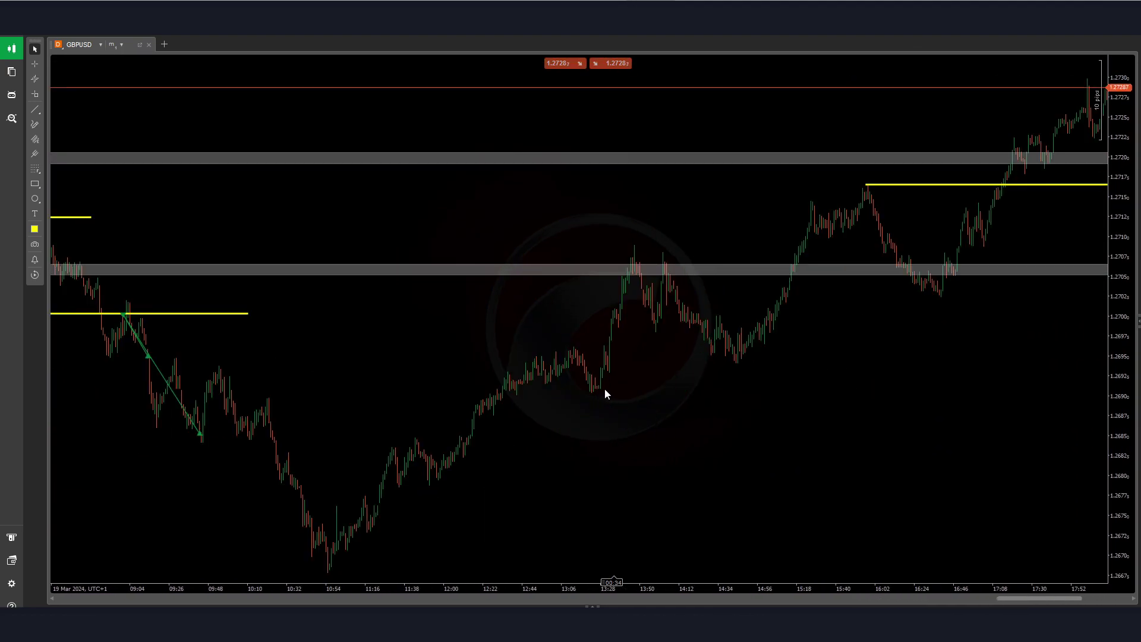
left_click_drag(175, 315, 775, 324)
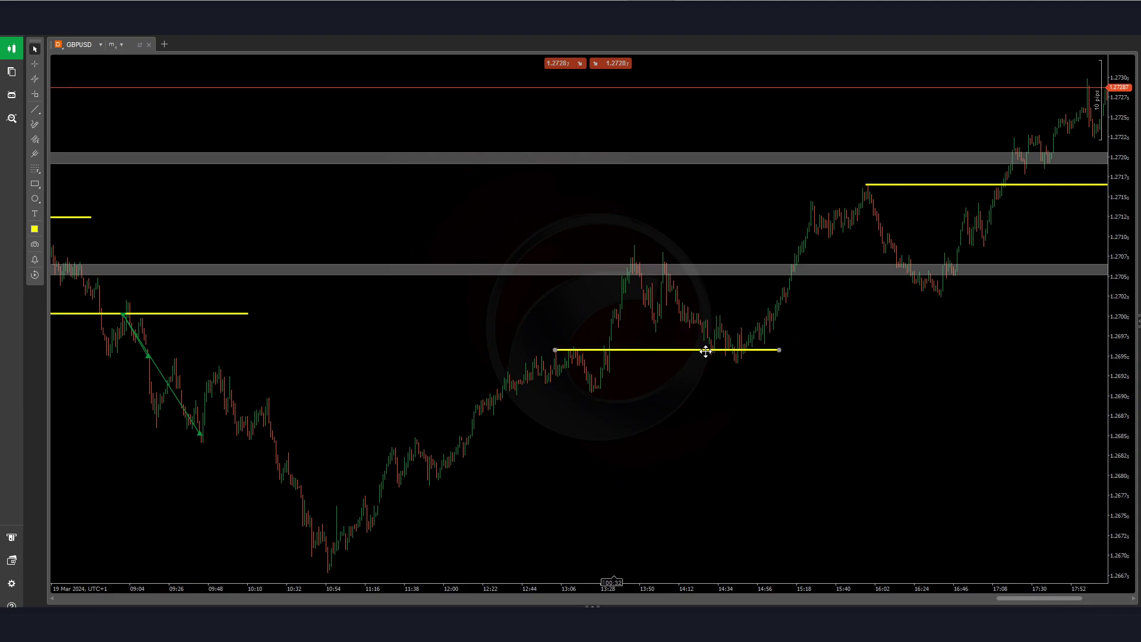
- Examine the break above the high near 13:10 and the retest of its line around 14:50
left_click_drag(1052, 309, 1101, 280)
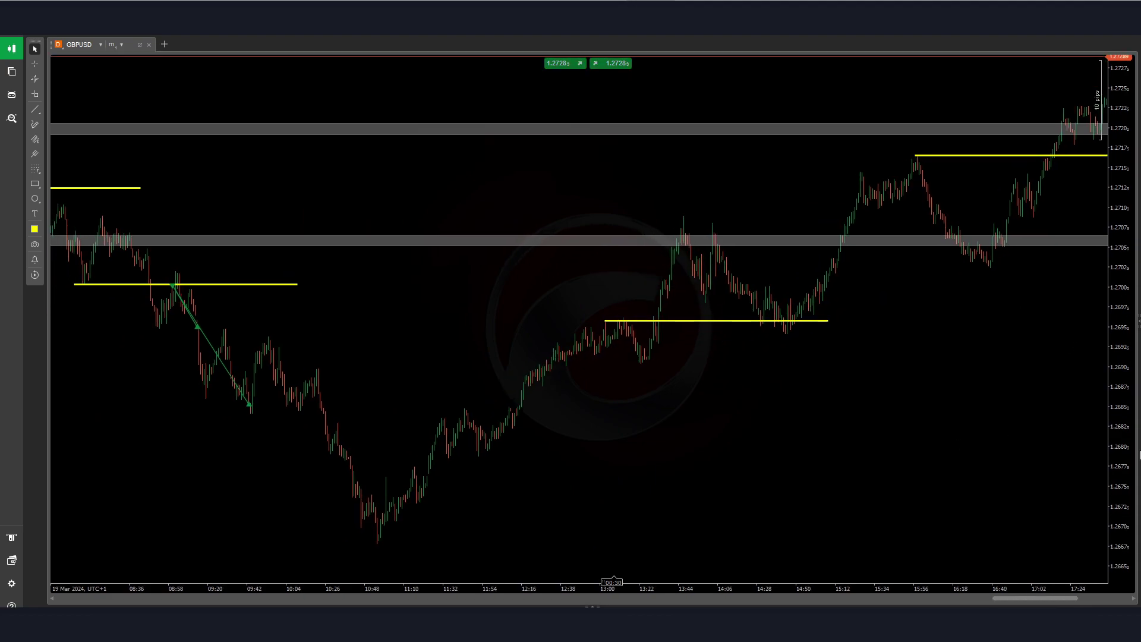
left_click_drag(1120, 356, 1120, 279)
scroll(666, 443, "up", 2)
left_click_drag(693, 440, 665, 457)
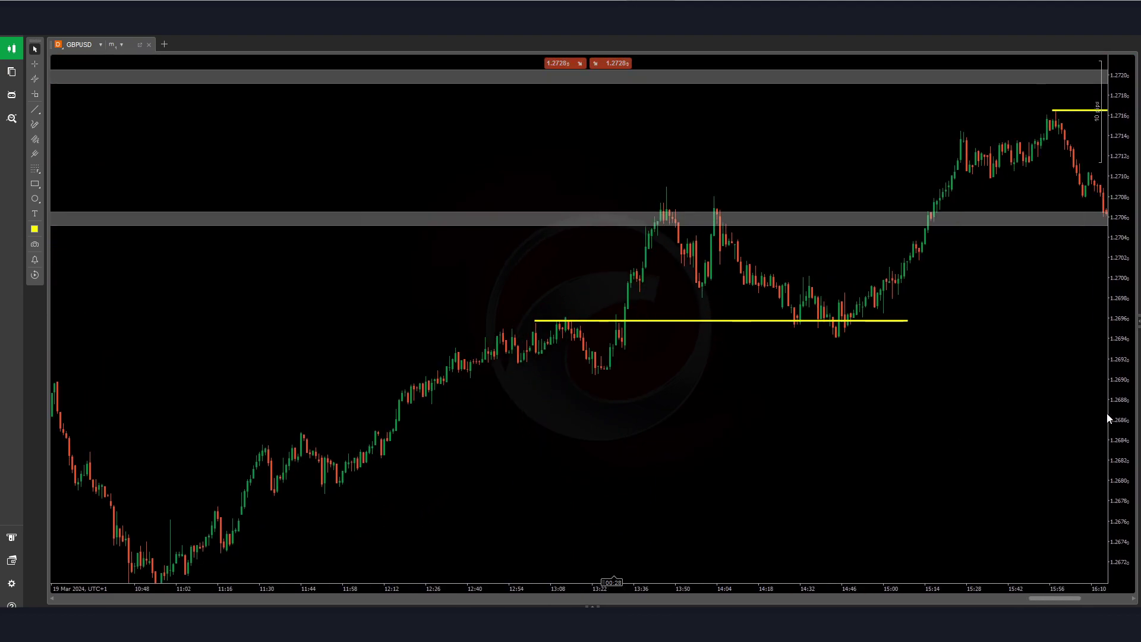
left_click_drag(1106, 432, 1037, 346)
left_click_drag(923, 505, 1013, 517)
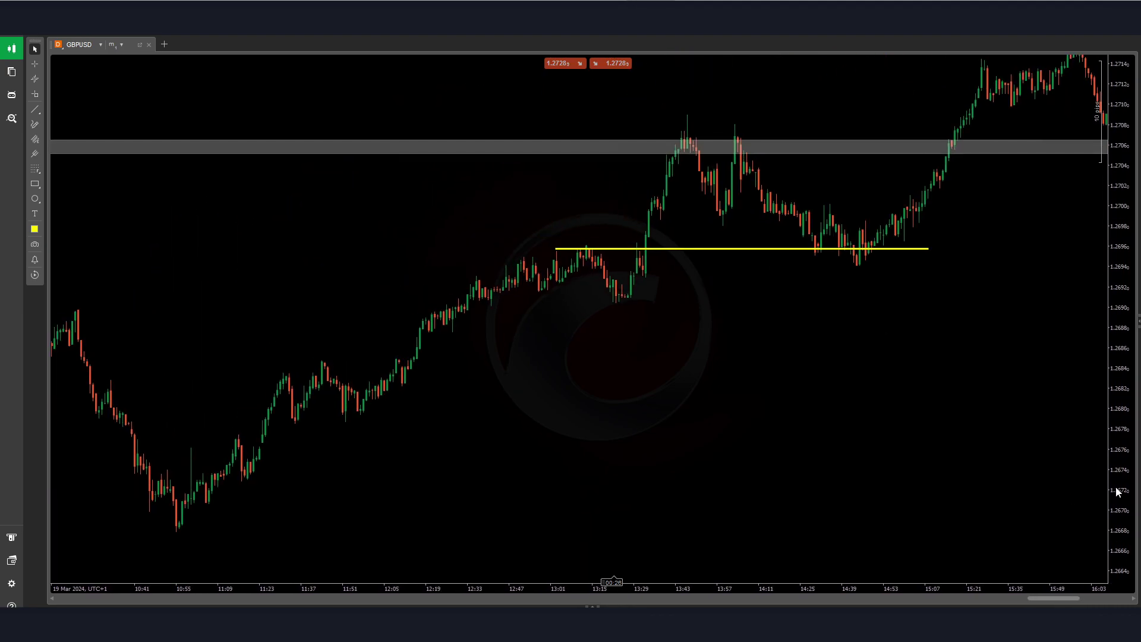
left_click_drag(1115, 492, 1116, 256)
left_click_drag(756, 60, 699, 262)
left_click_drag(1118, 210, 1110, 429)
left_click_drag(710, 261, 658, 296)
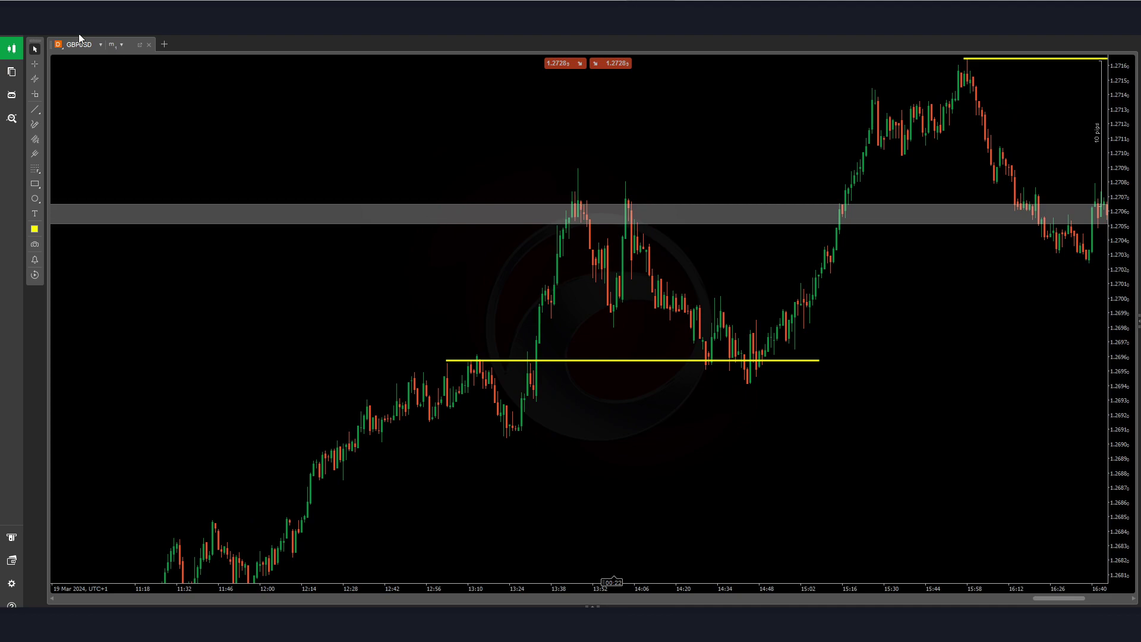
- Draw a short line at about 1.2701 from roughly 13:31 to 14:02 and shift the longer line to start near 13:10
left_click(34, 109)
left_click(65, 110)
middle_click(607, 308)
left_click_drag(604, 287, 628, 177)
middle_click(557, 308)
left_click_drag(565, 348, 590, 334)
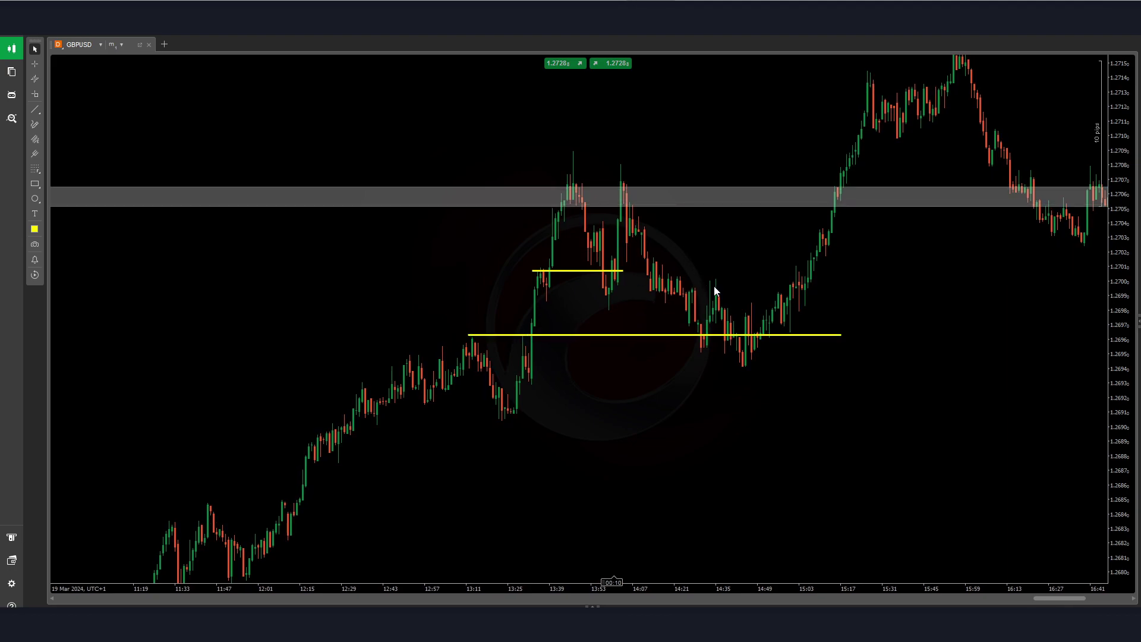
- Measure the rise from the retest near 14:50 to the high near 16:00 and follow price to about 17:41
middle_click(731, 315)
left_click_drag(736, 335, 872, 60)
middle_click(868, 245)
left_click_drag(868, 247, 526, 374)
left_click_drag(690, 232, 512, 284)
left_click_drag(909, 79, 1016, 14)
left_click_drag(643, 388, 716, 358)
- Check the pullback with a Fibonacci retracement from the 1.26941 low to the 1.27167 high, then delete it
mouse_move(37, 171)
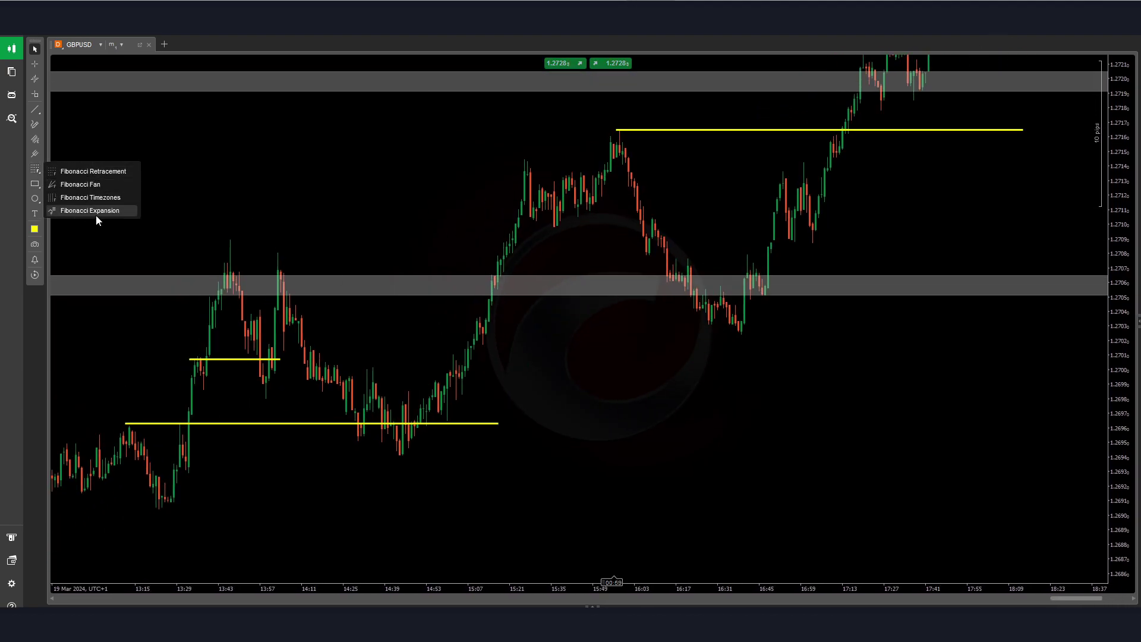
left_click(136, 171)
left_click_drag(405, 458, 617, 128)
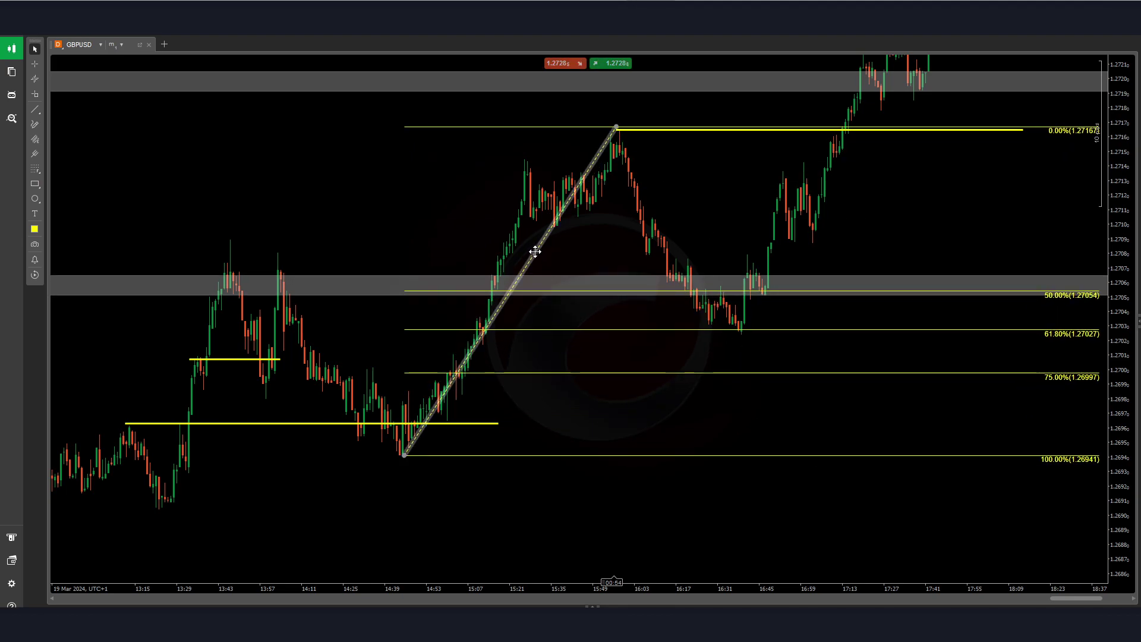
key("Delete")
- Return to the GBPUSD morning trades and review the trade history filtered to today's deals
left_click_drag(403, 305, 672, 228)
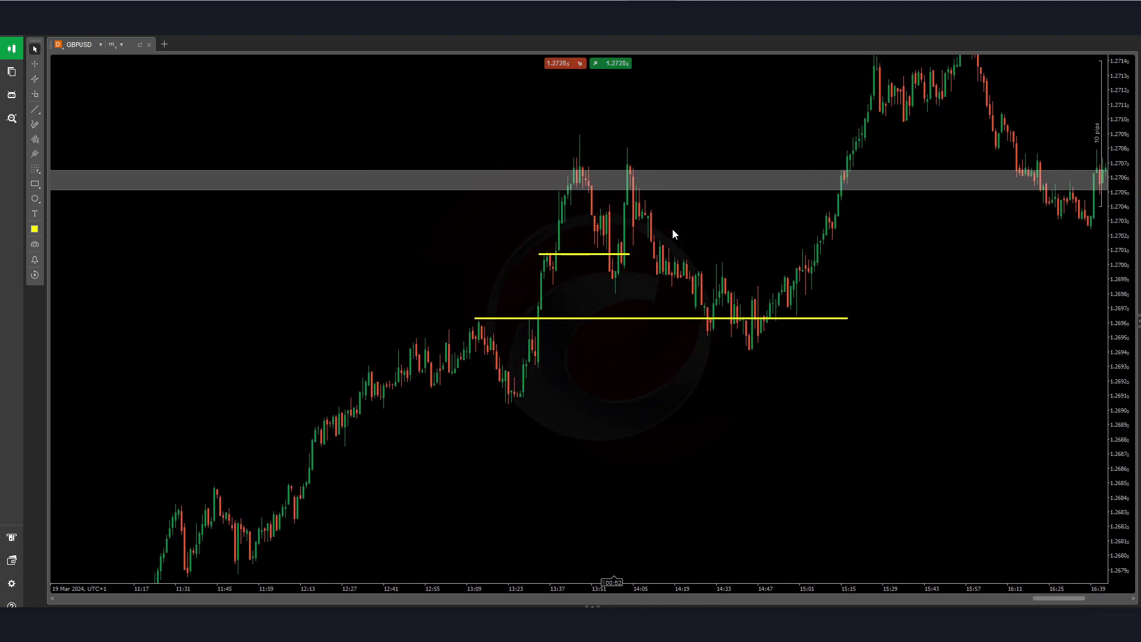
left_click_drag(599, 254, 960, 132)
left_click_drag(601, 317, 698, 260)
left_click_drag(366, 301, 559, 351)
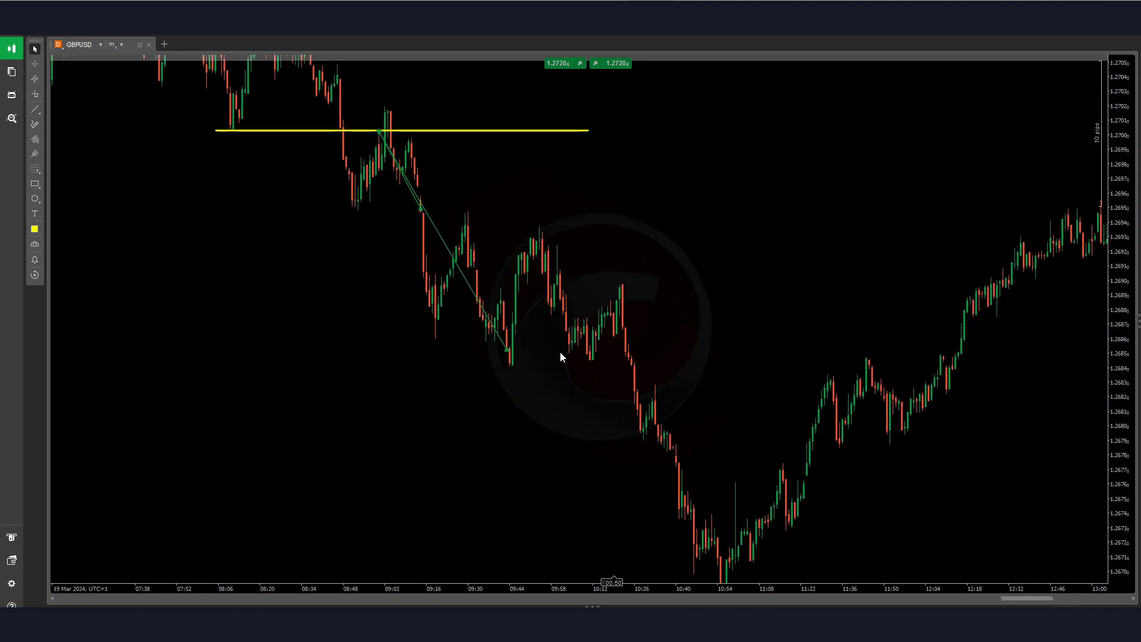
left_click_drag(588, 311, 657, 376)
left_click_drag(460, 217, 828, 254)
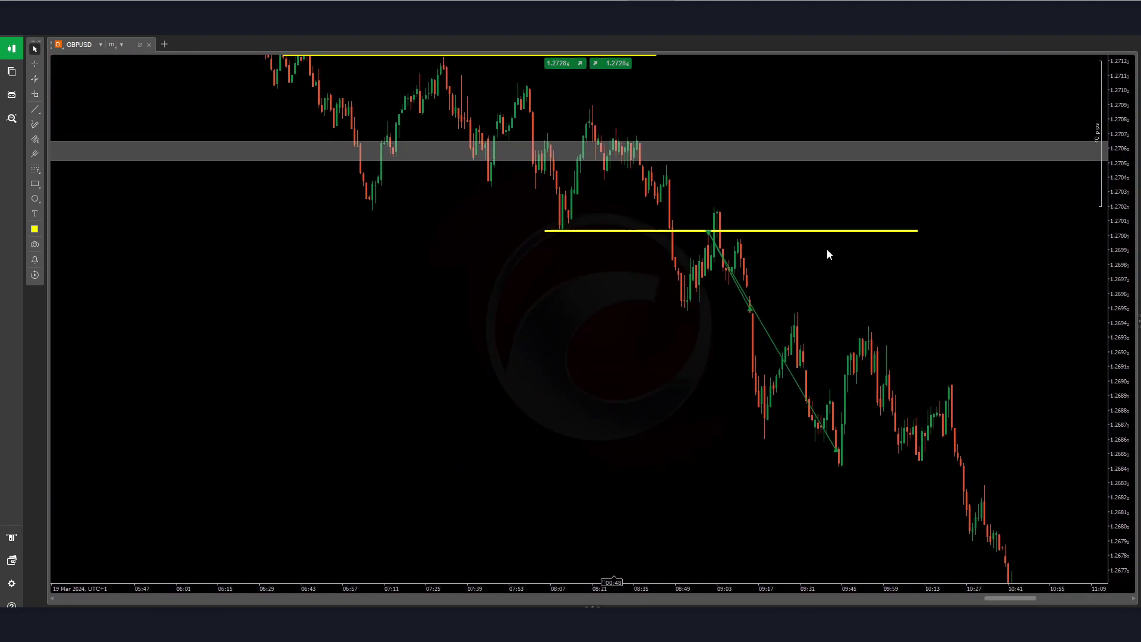
left_click_drag(736, 313, 731, 313)
left_click(592, 606)
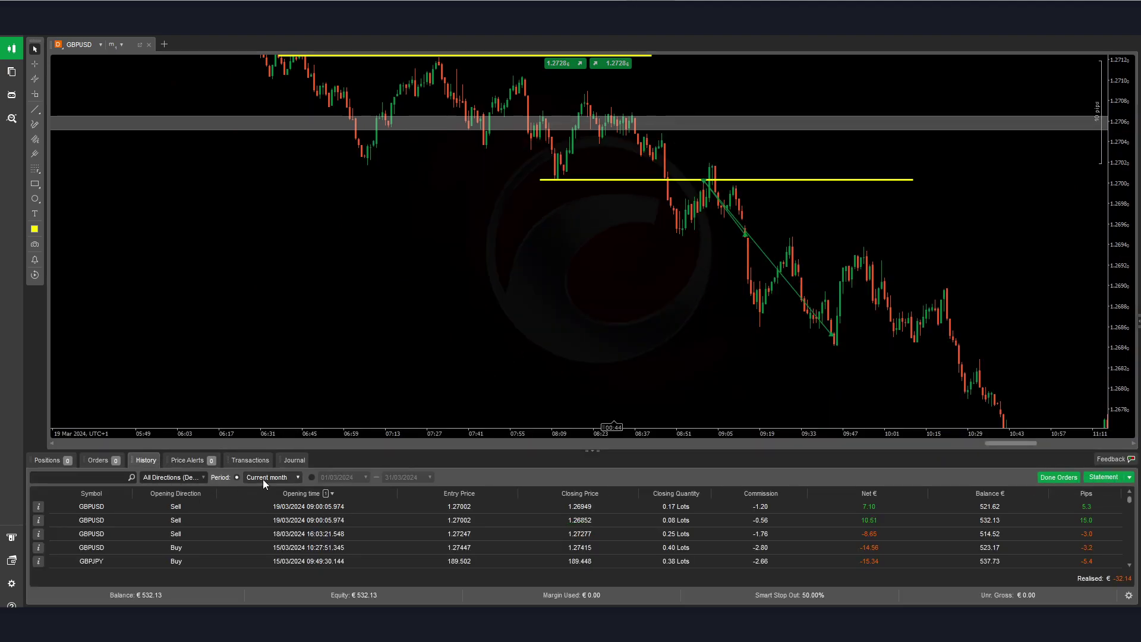
left_click(262, 479)
left_click(267, 503)
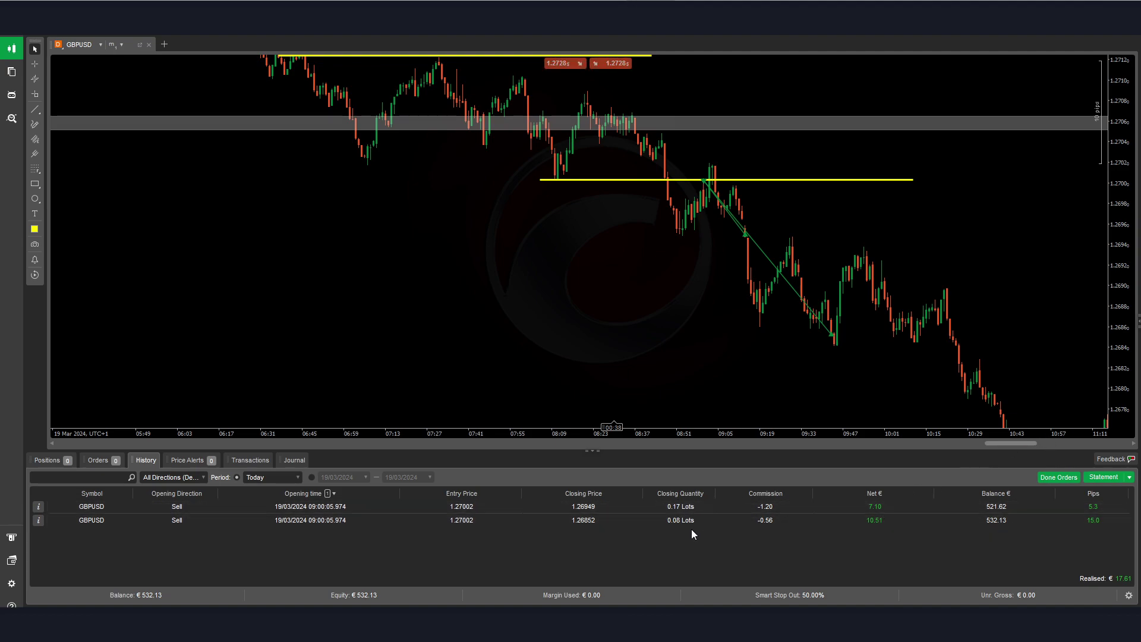
mouse_move(688, 526)
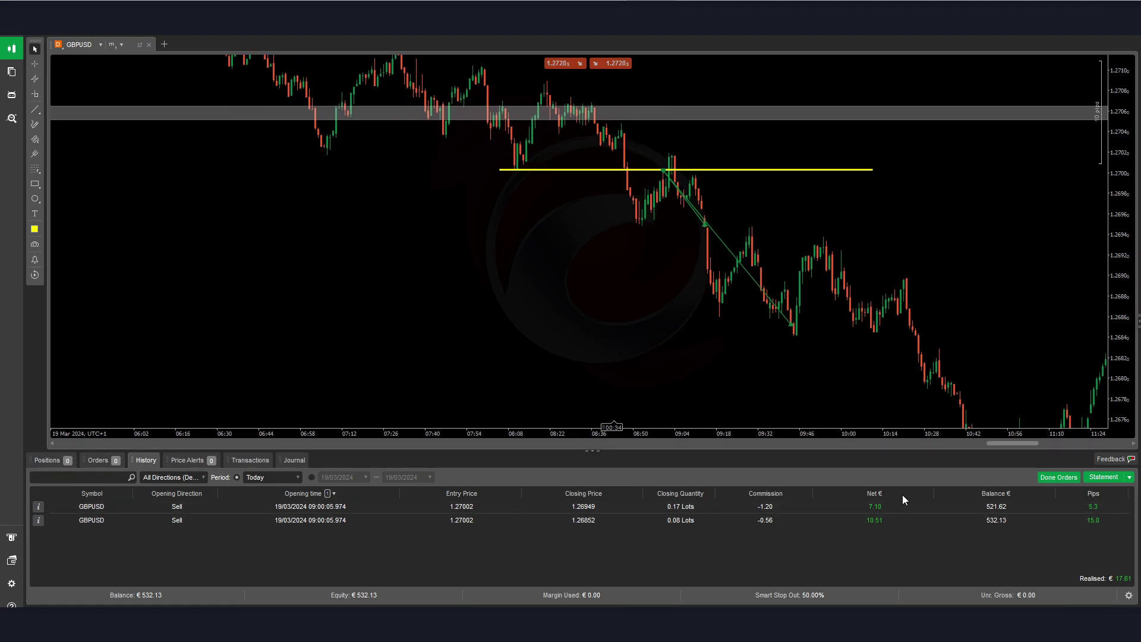
key("ctrl+t")
- Measure the move from the sell entry level at the range-low line down toward the exits
left_click_drag(306, 350, 286, 385)
left_click_drag(1130, 286, 1109, 370)
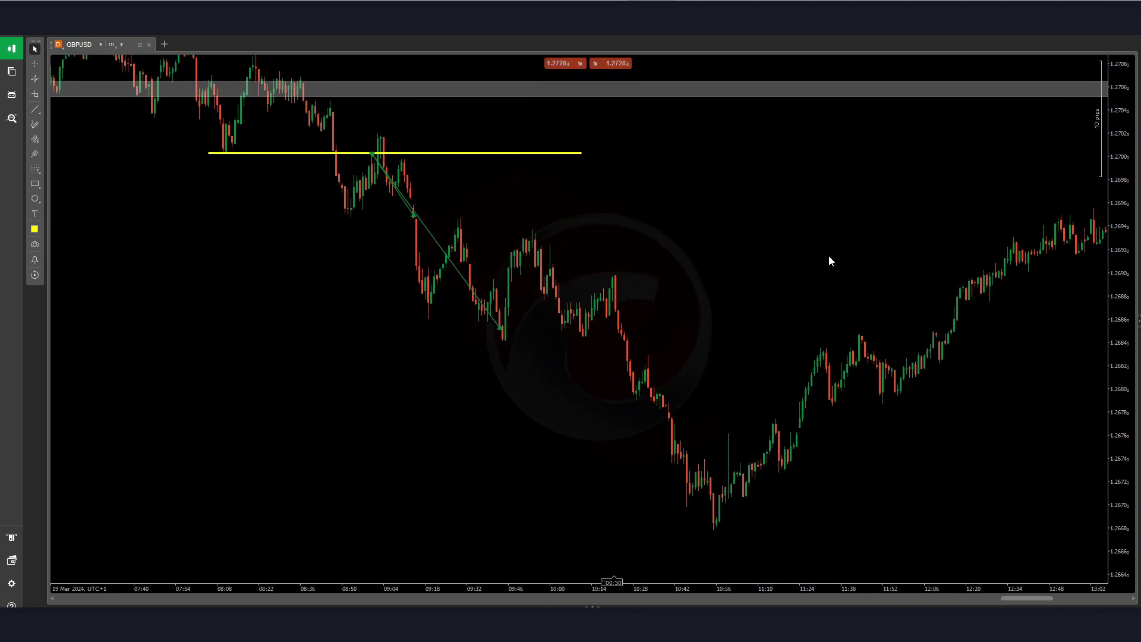
middle_click(388, 271)
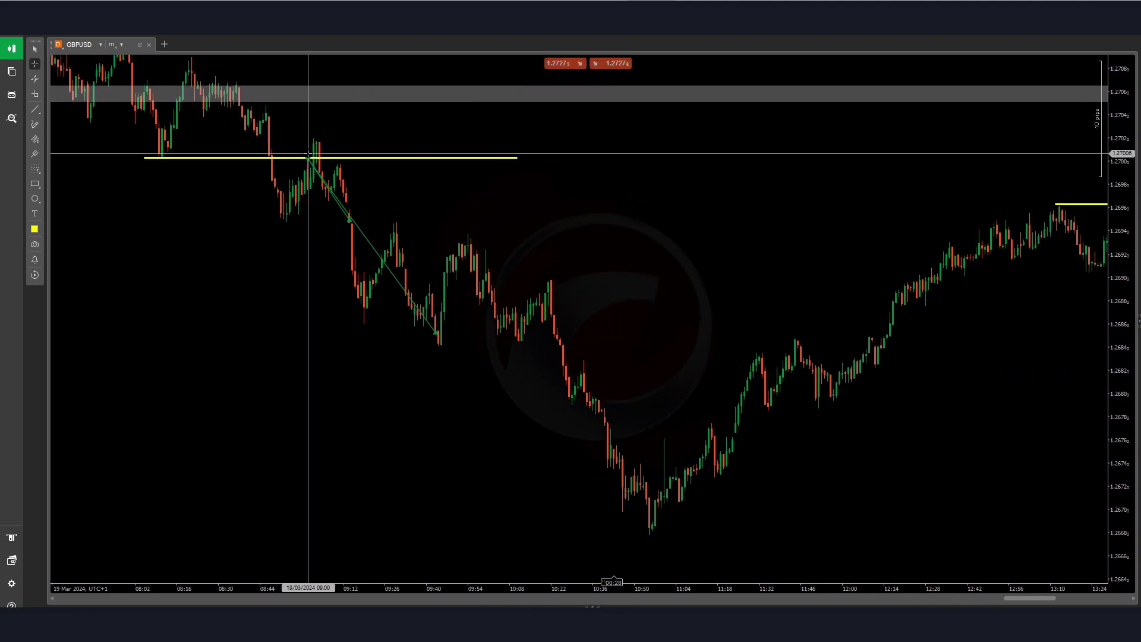
mouse_move(309, 161)
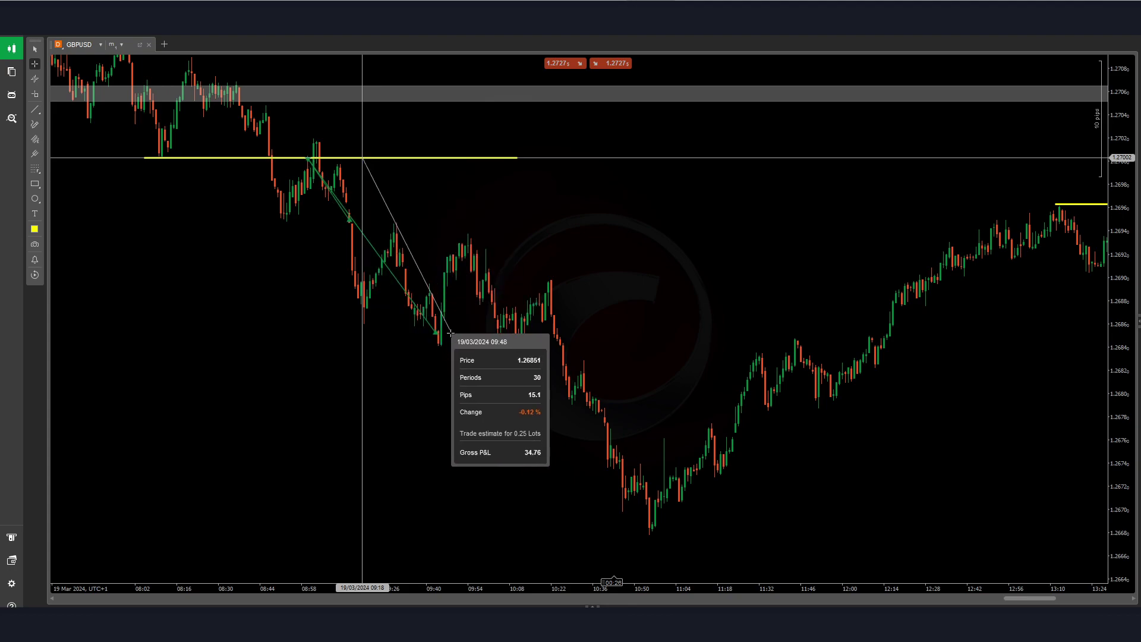
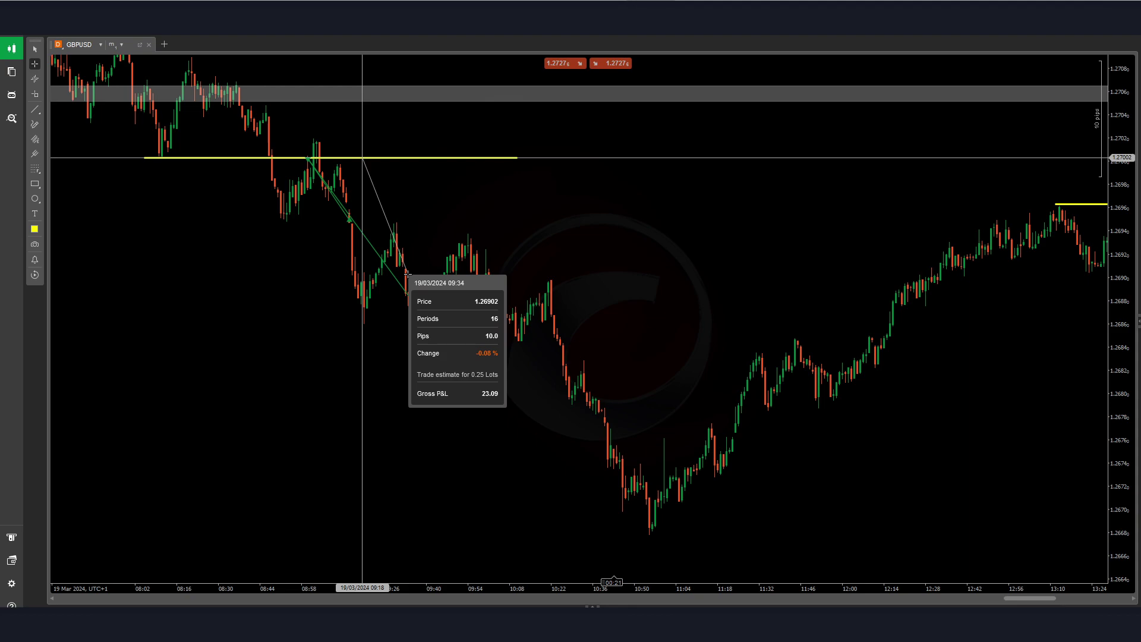
middle_click(616, 297)
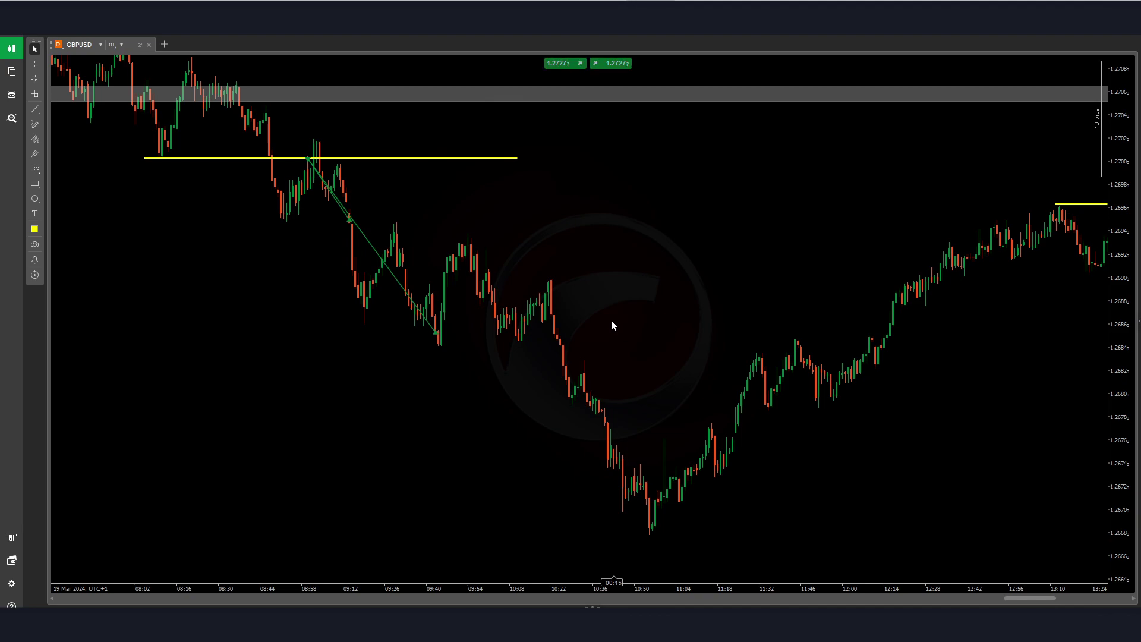
- Copy the range-low line onto the GBPUSD low near 08:50, at about 1.2695
left_click_drag(283, 158, 446, 344)
middle_click(410, 223)
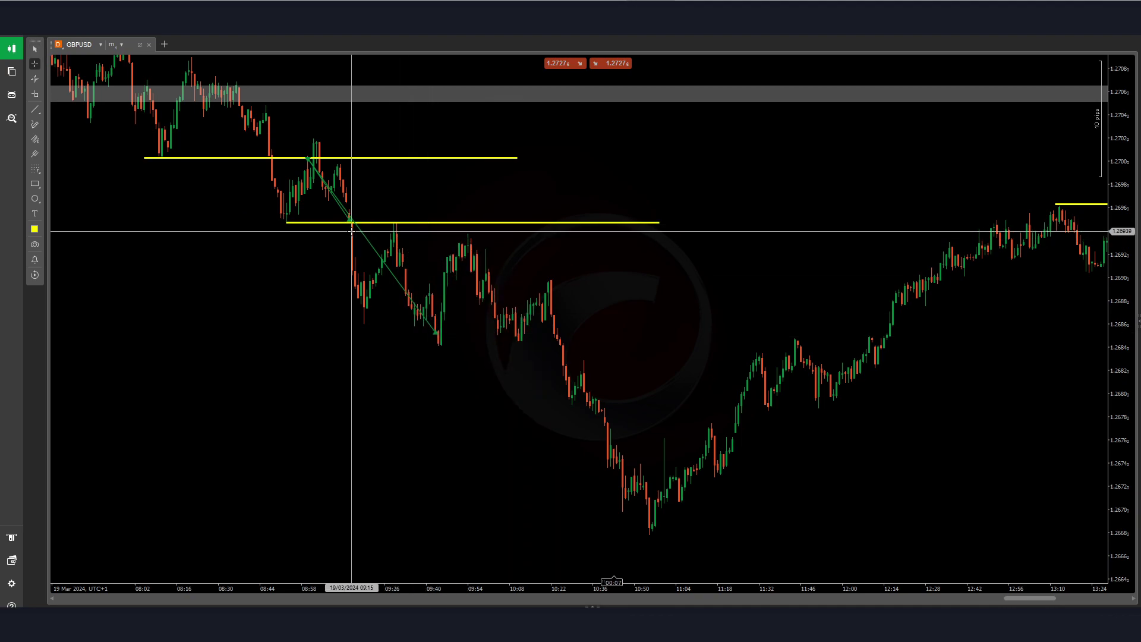
middle_click(527, 224)
- Copy the line onto the low near 09:42 at about 1.2685, then delete that copy
left_click_drag(527, 224, 675, 341)
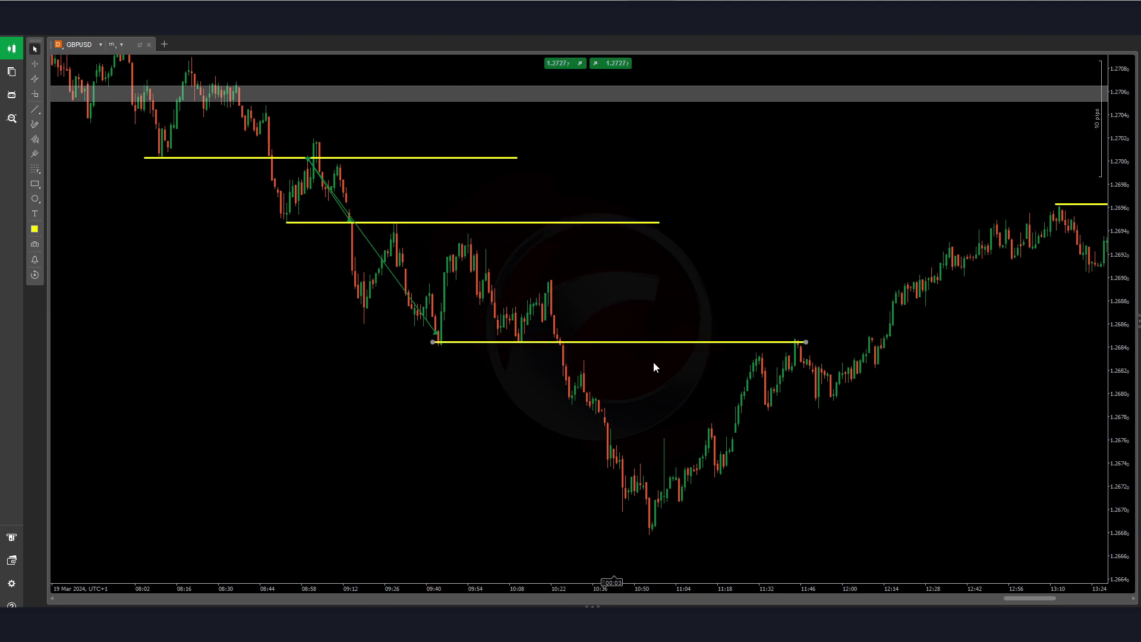
left_click_drag(605, 341, 457, 478)
key("Delete")
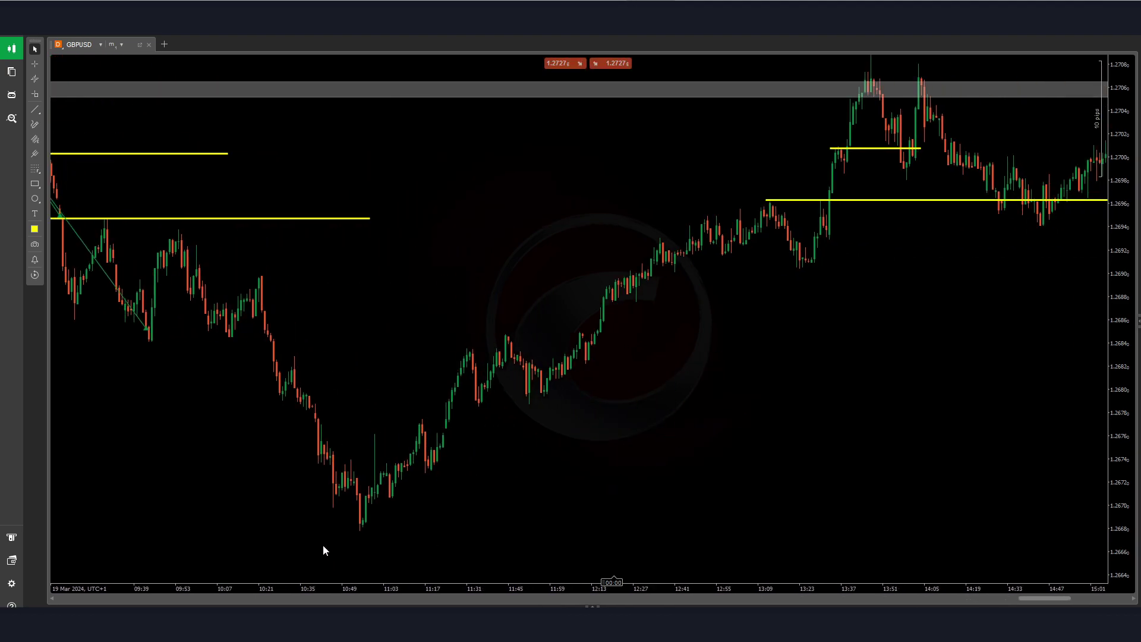
scroll(482, 438, "down", 3)
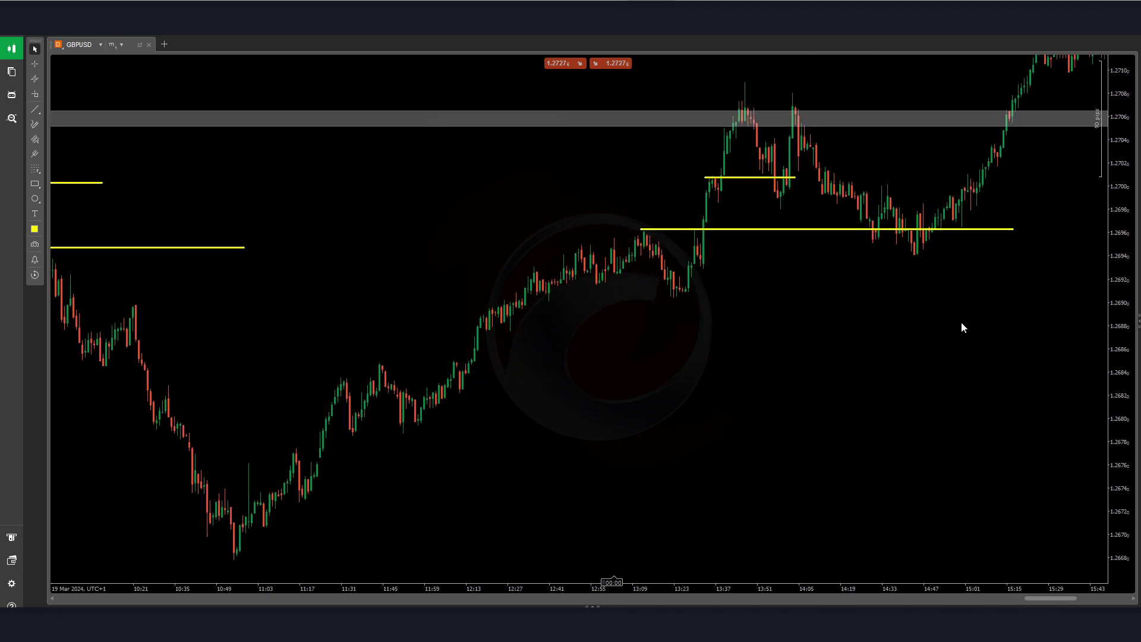
- Switch to the GBPJPY chart and review its latest price action against the marked levels
mouse_move(423, 624)
left_click(347, 571)
left_click_drag(411, 534, 578, 538)
left_click_drag(1129, 262, 1129, 332)
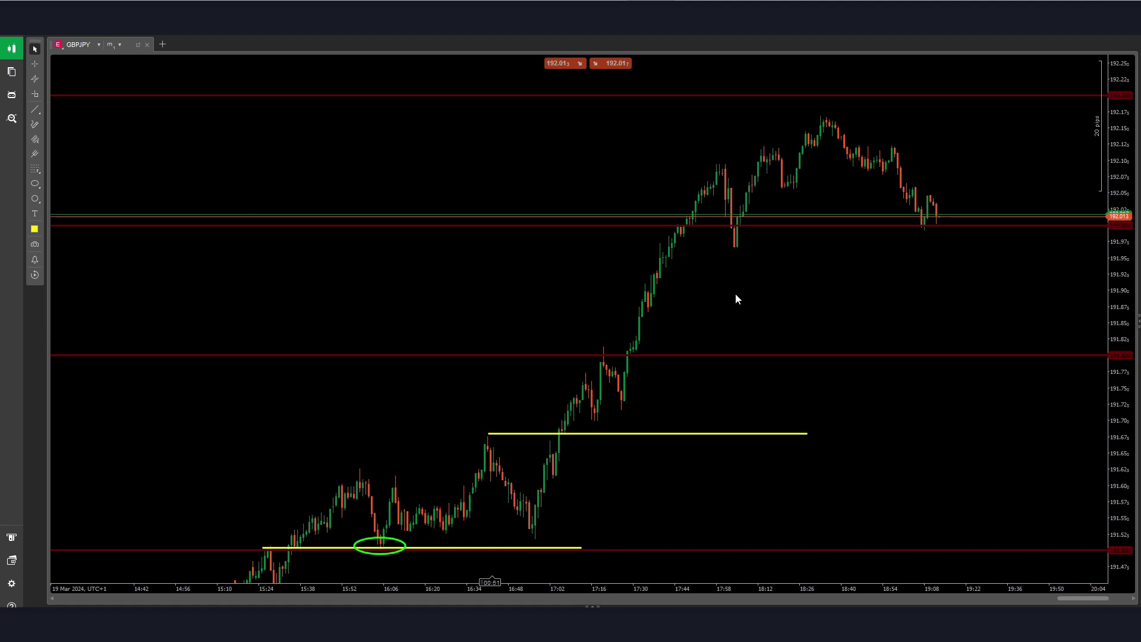
- Check the BTCUSD chart in the gold chart window, returning to XAUUSD
left_click(537, 580)
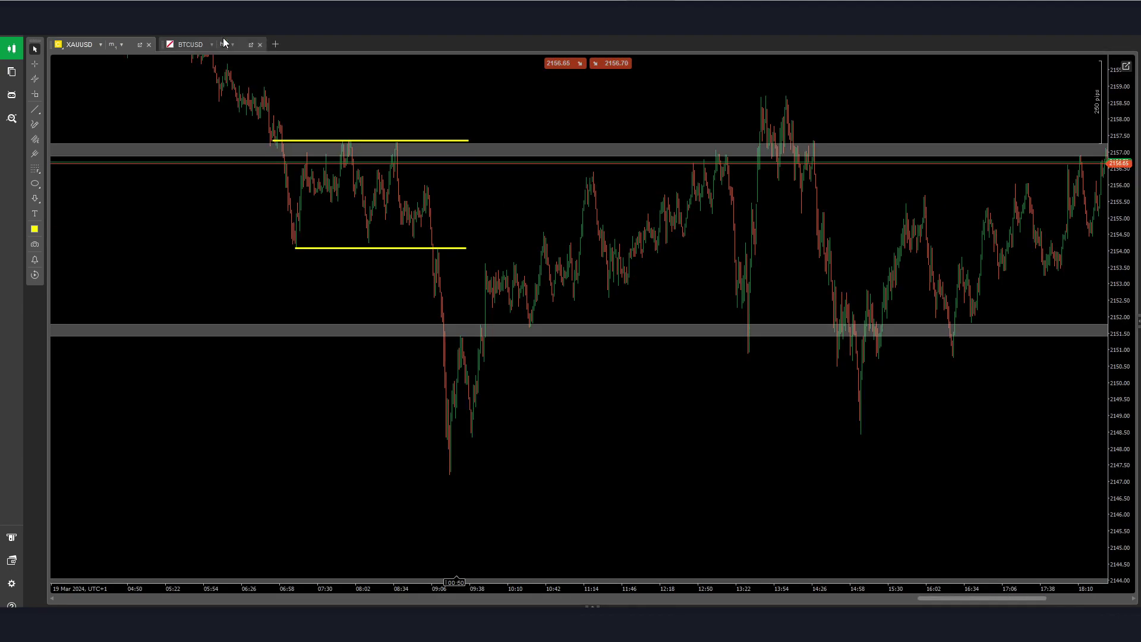
left_click(186, 47)
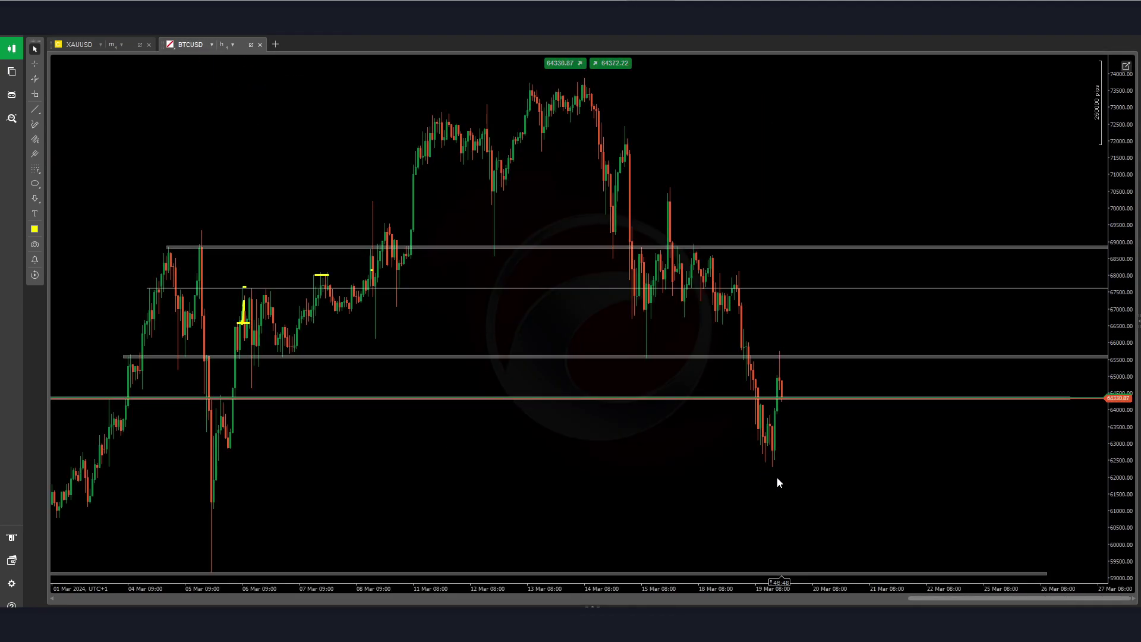
left_click(92, 45)
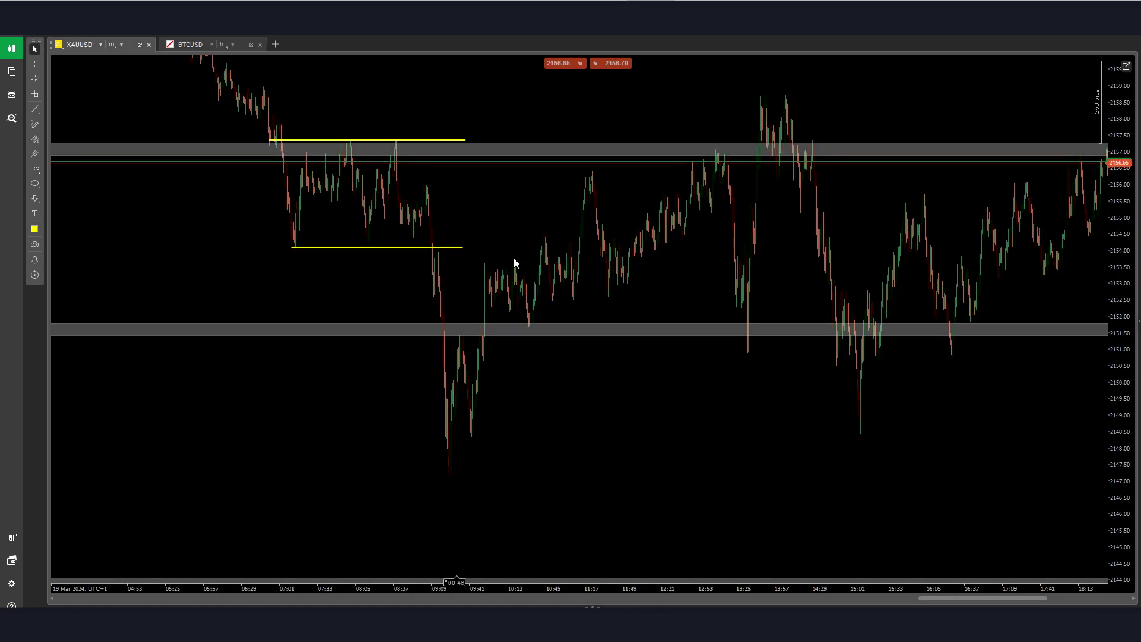
- Draw a horizontal trend line on XAUUSD from the highs near 13:03 at about 2157.0, extending past the 14:24 high
left_click_drag(559, 252, 205, 325)
left_click_drag(586, 328, 770, 310)
left_click_drag(485, 310, 505, 296)
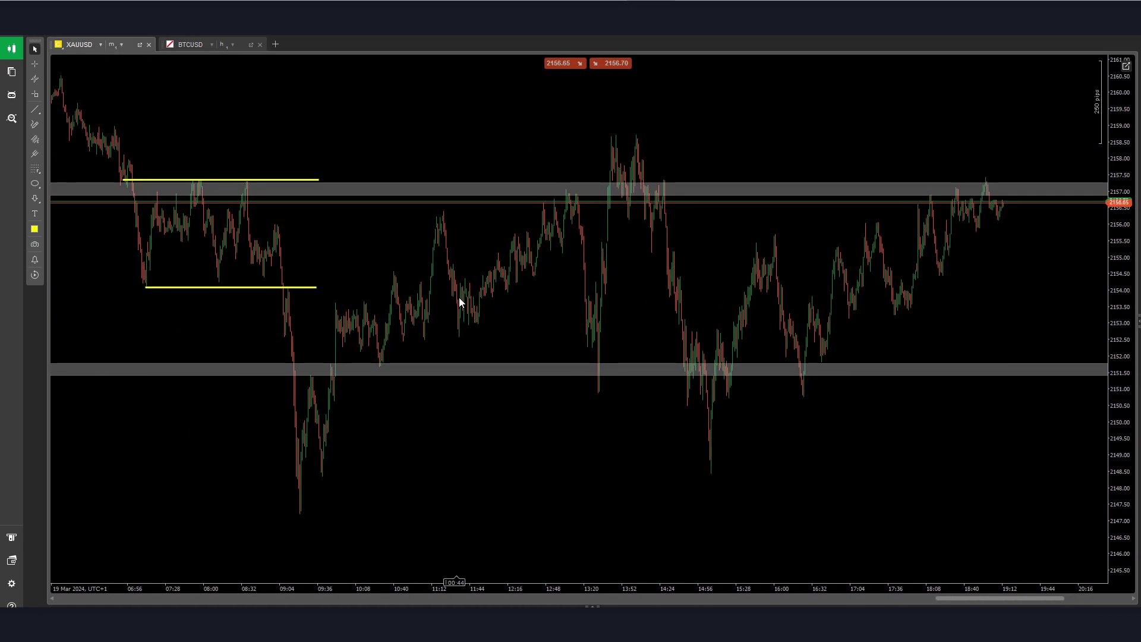
scroll(482, 320, "up", 3)
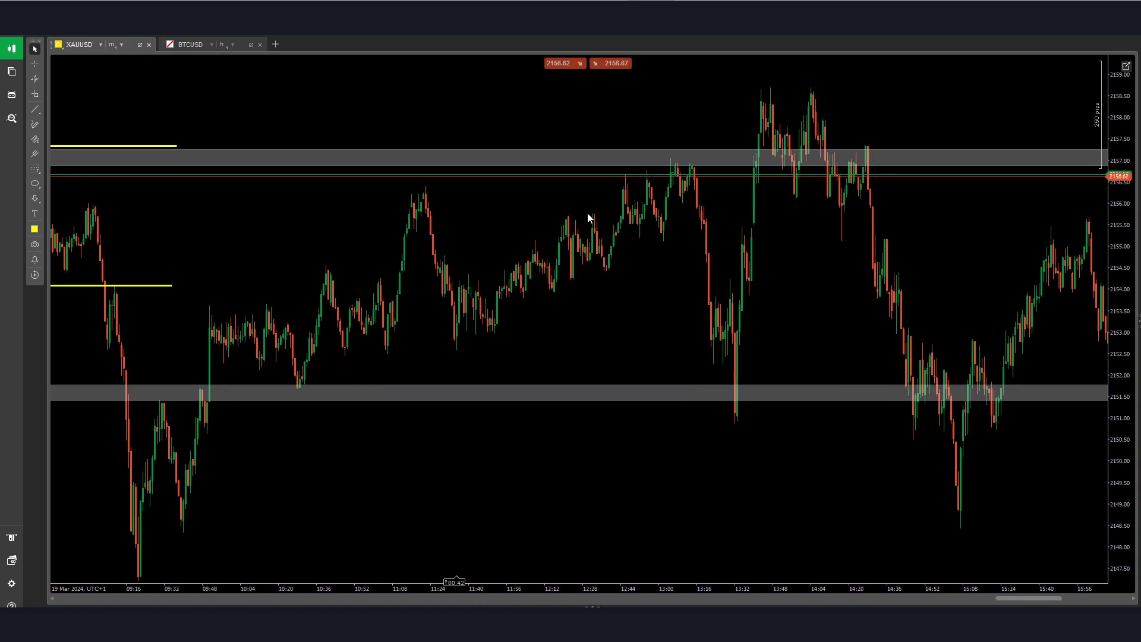
left_click_drag(581, 224, 535, 257)
left_click(37, 110)
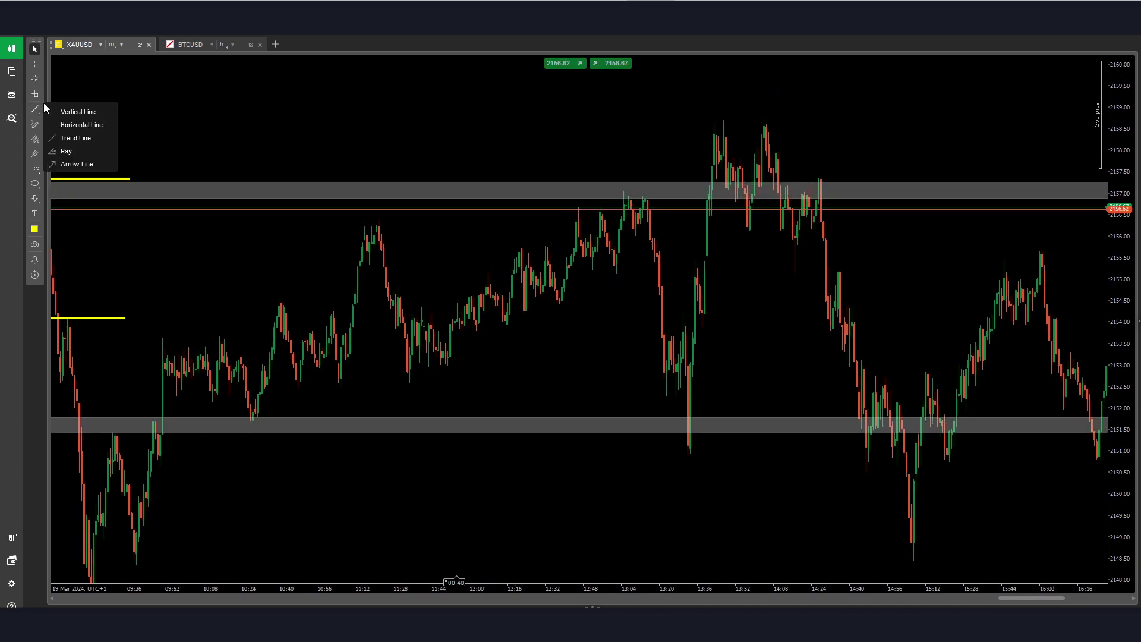
left_click(71, 138)
left_click_drag(622, 192, 880, 192)
- Measure the XAUUSD move from the retest of the new line up to the high near 14:00
middle_click(747, 267)
left_click(740, 187)
left_click_drag(740, 187, 763, 120)
- Mark the XAUUSD retest of the 2157.0 line near 13:50 with a small ellipse and color it red
left_click_drag(688, 141, 280, 107)
left_click(36, 169)
left_click(35, 184)
left_click_drag(307, 155, 330, 174)
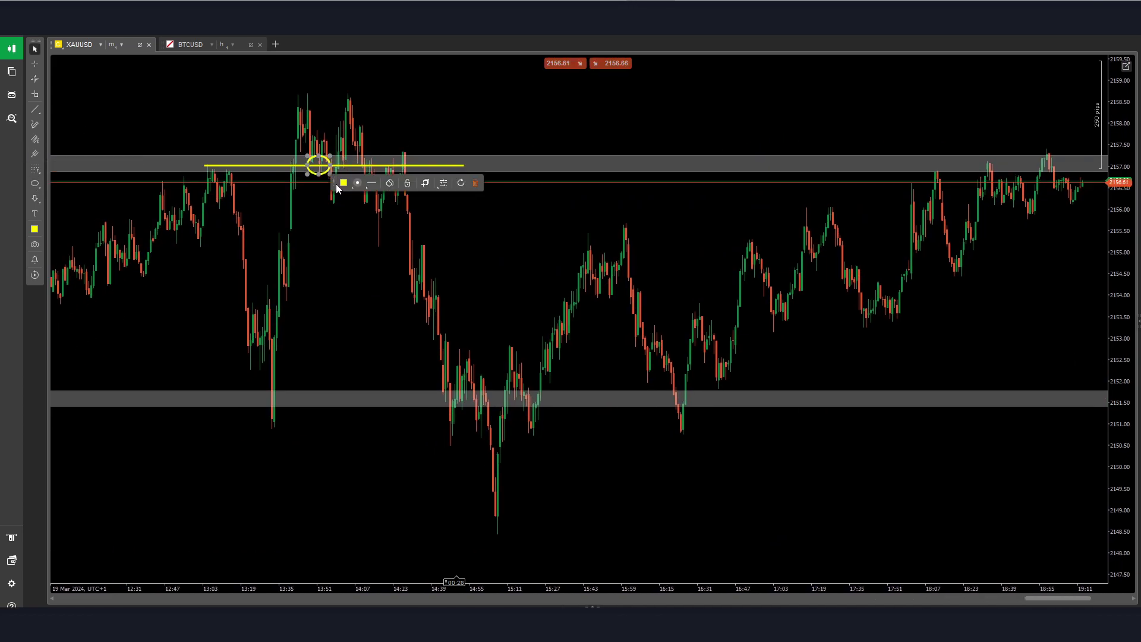
left_click(343, 183)
left_click(347, 217)
- Copy the trend line onto the XAUUSD low near 13:29 at about 2150.9, and copy the red ellipse onto it near 15:08
left_click_drag(316, 237, 390, 157)
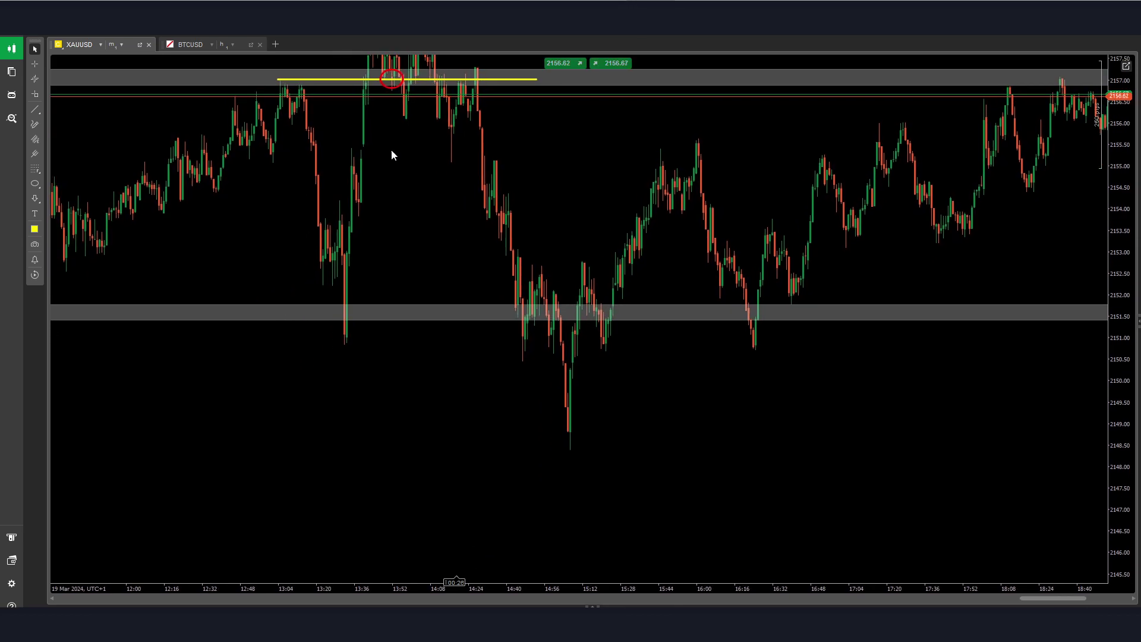
left_click_drag(344, 79, 410, 343)
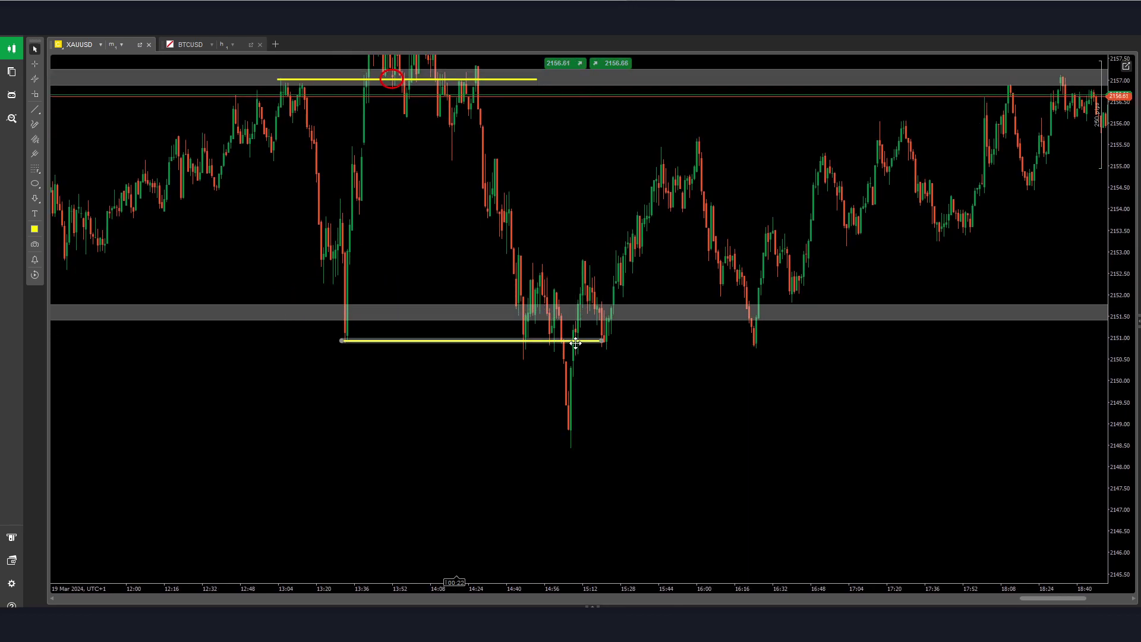
left_click_drag(393, 88, 587, 345)
- Examine the XAUUSD price action following the two circled retests
left_click_drag(712, 377, 511, 425)
middle_click(658, 195)
middle_click(681, 185)
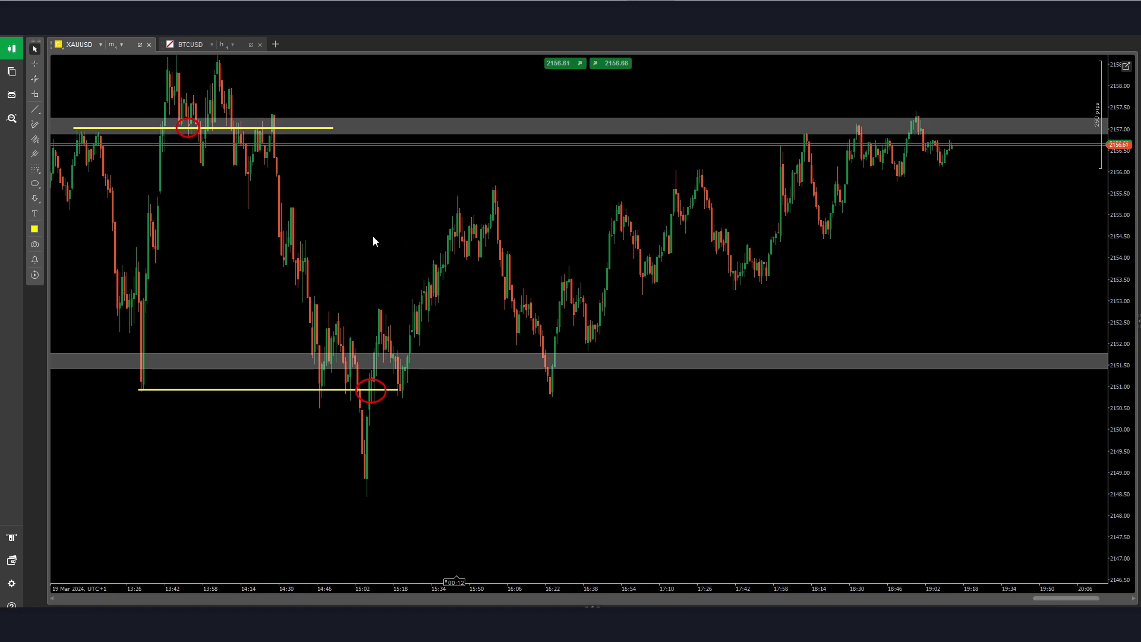
left_click_drag(347, 239, 556, 194)
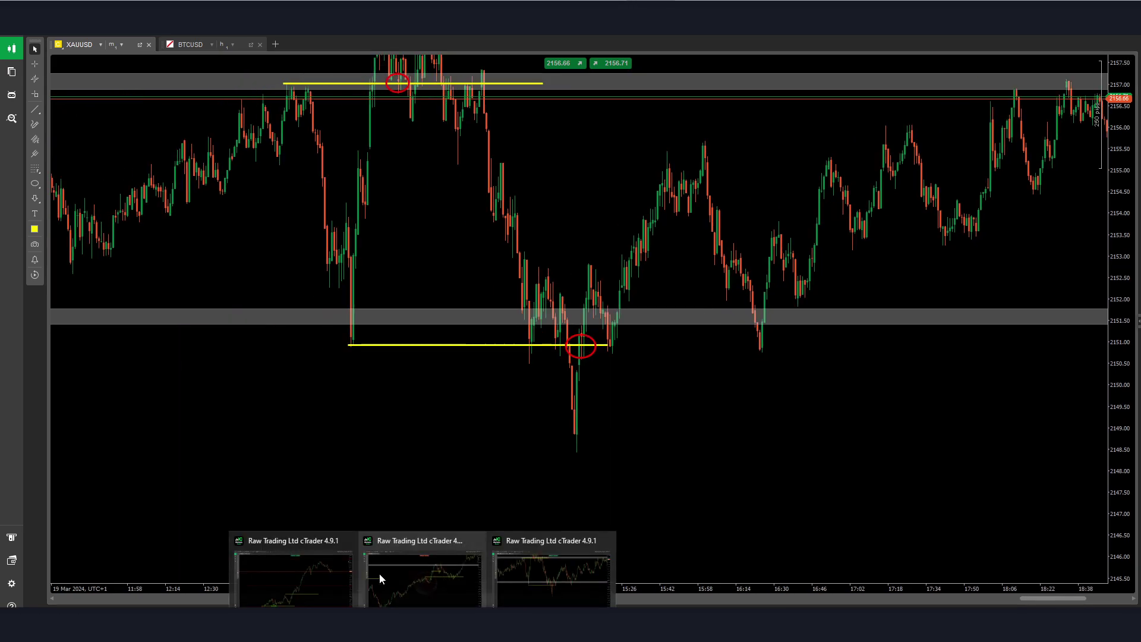
- Return to the GBPUSD chart and bring the morning sell trades with their two breakout lines into view
left_click(371, 561)
left_click_drag(683, 441, 821, 401)
left_click_drag(208, 625, 223, 599)
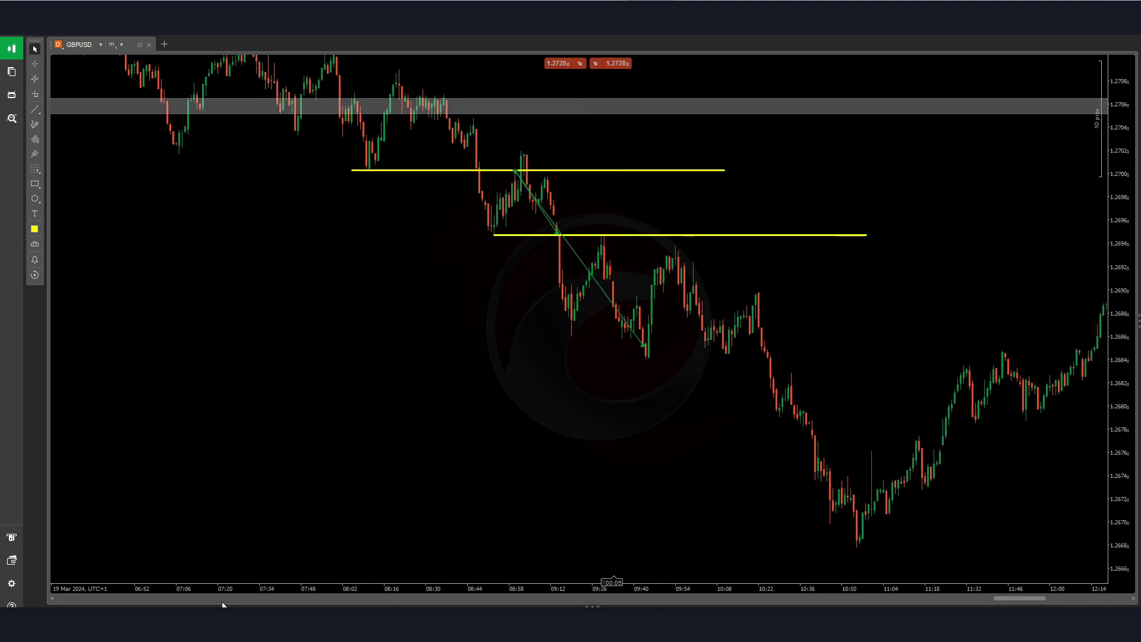